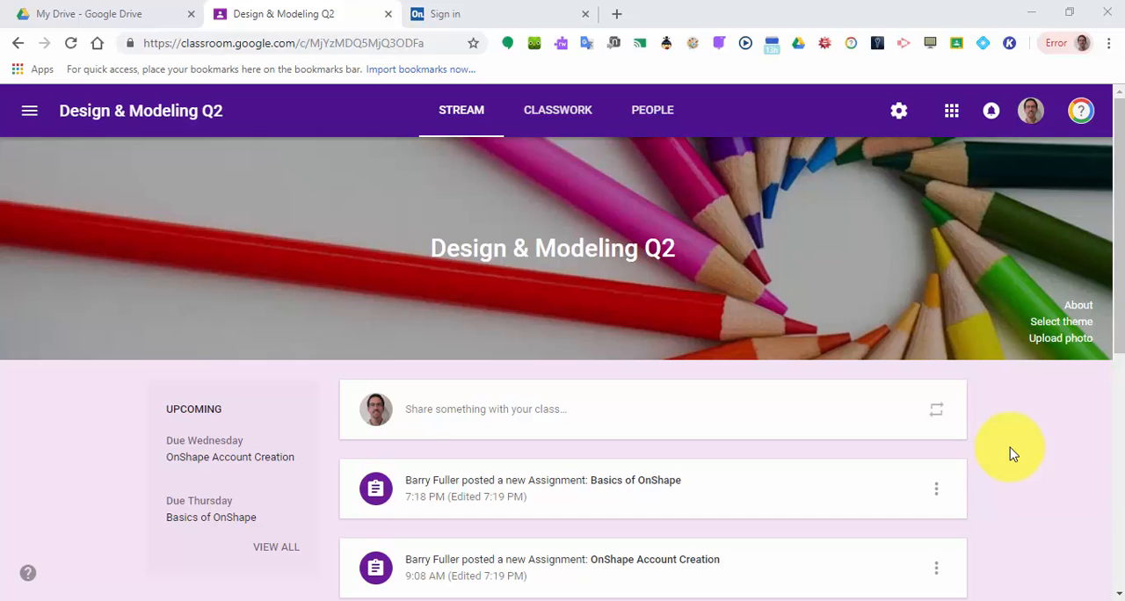
# Open the Basics of OnShape assignment in the class stream and switch to the Onshape sign-in page.
pyautogui.click(604, 492)
pyautogui.click(477, 112)
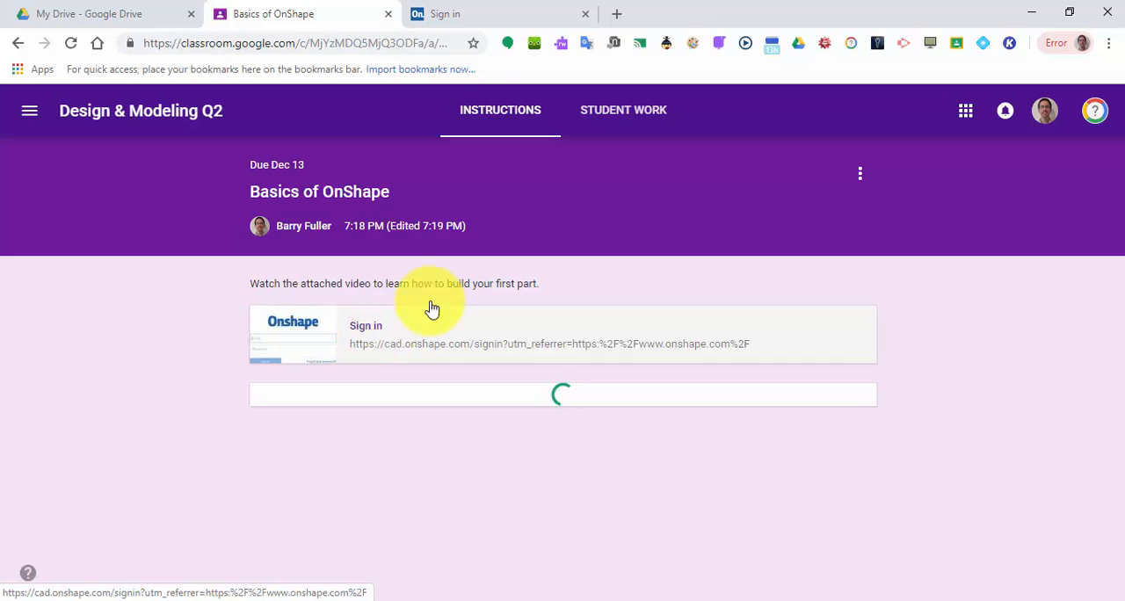
pyautogui.click(481, 9)
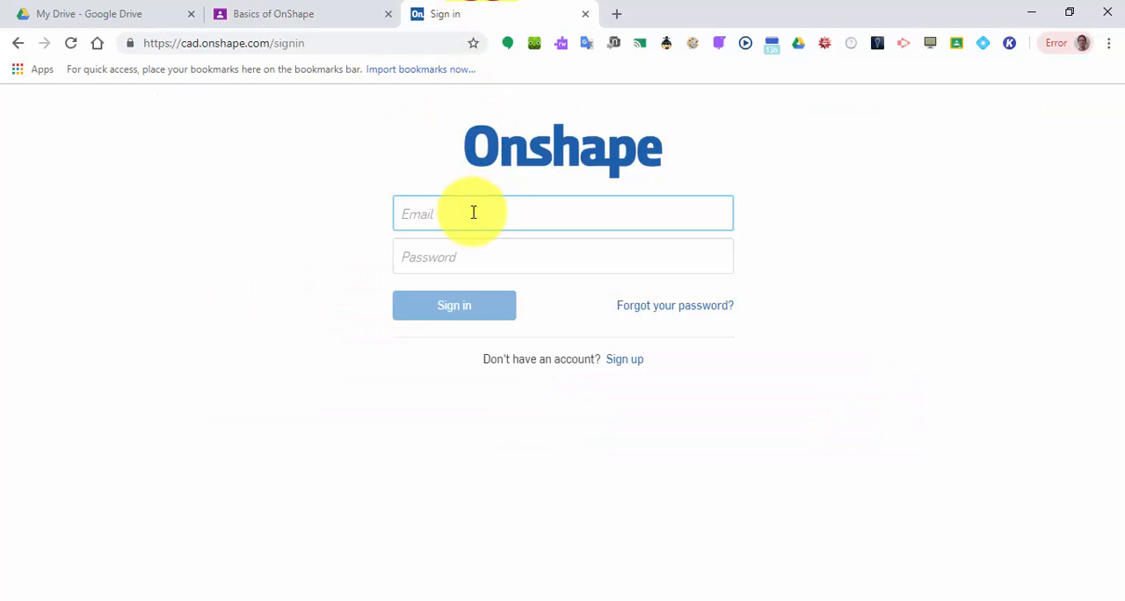
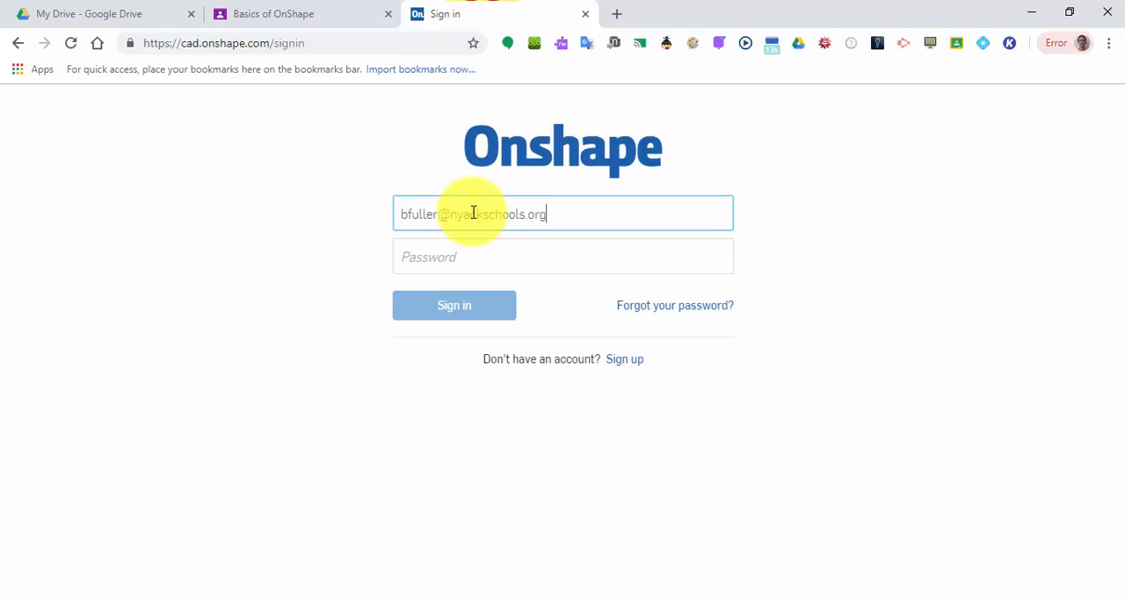
# Sign in to Onshape with the account's e-mail address and password.
pyautogui.press('Tab')
pyautogui.write('•••••••••••')
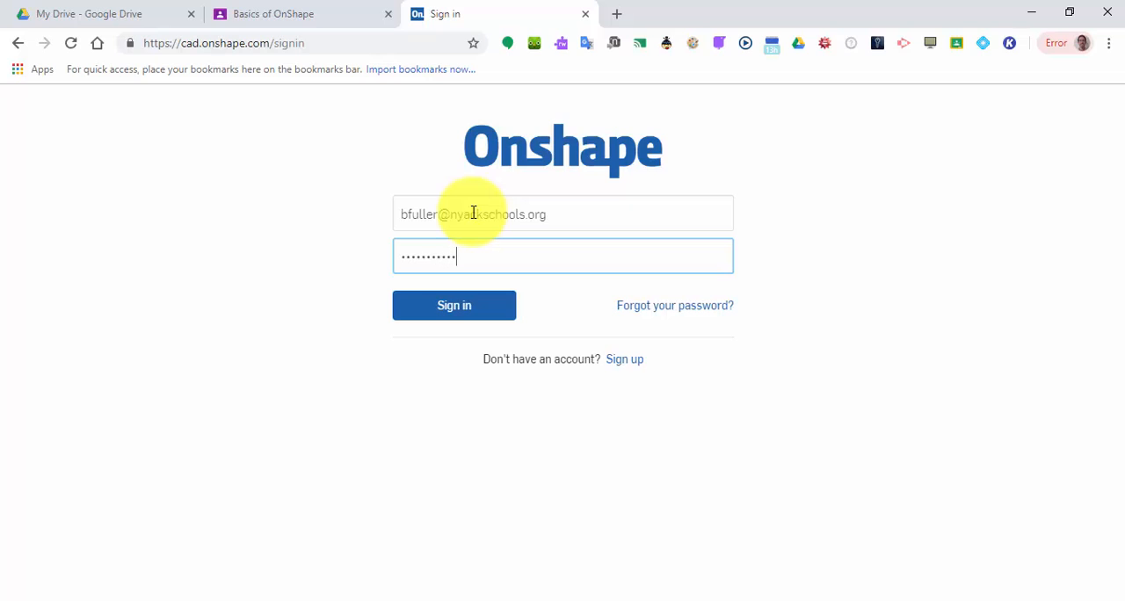
pyautogui.press('Return')
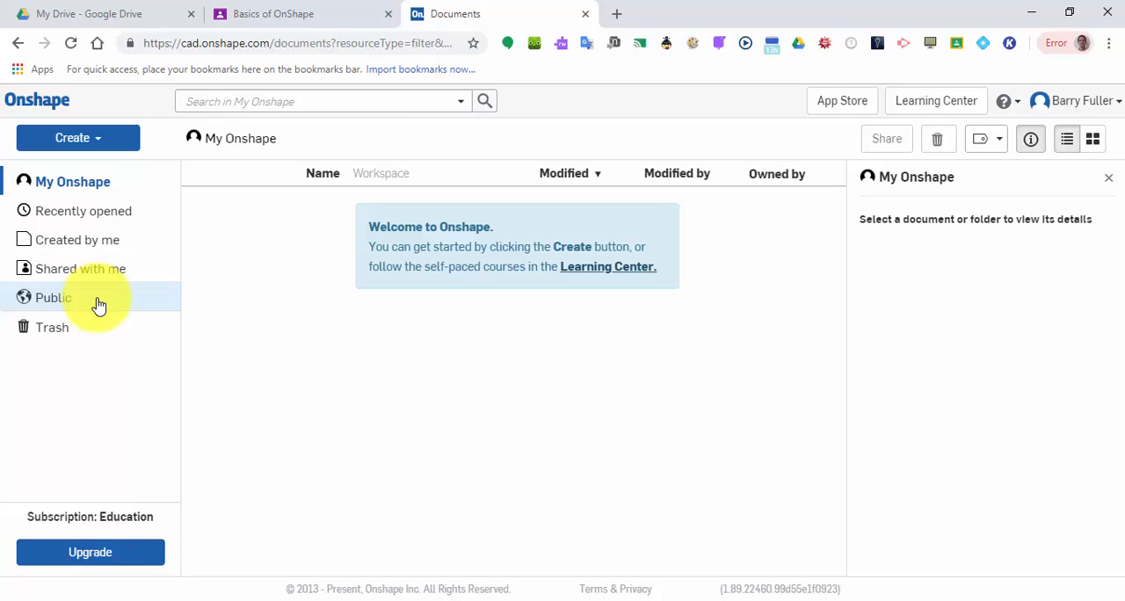
# Create a new document named First part and dismiss the introductory tutorial pop-ups.
pyautogui.click(94, 137)
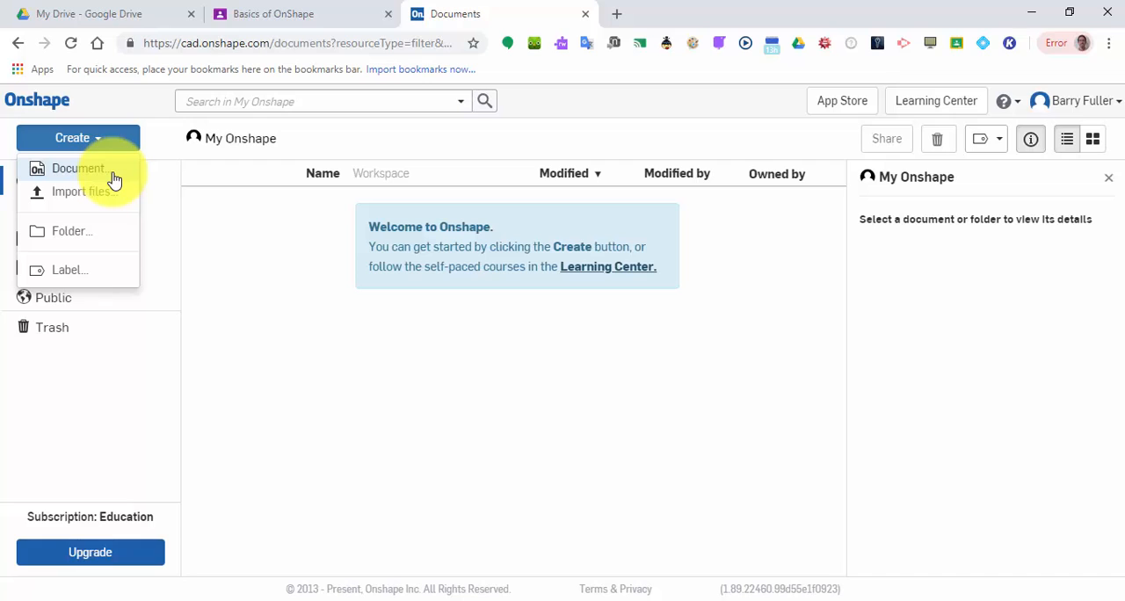
pyautogui.click(113, 171)
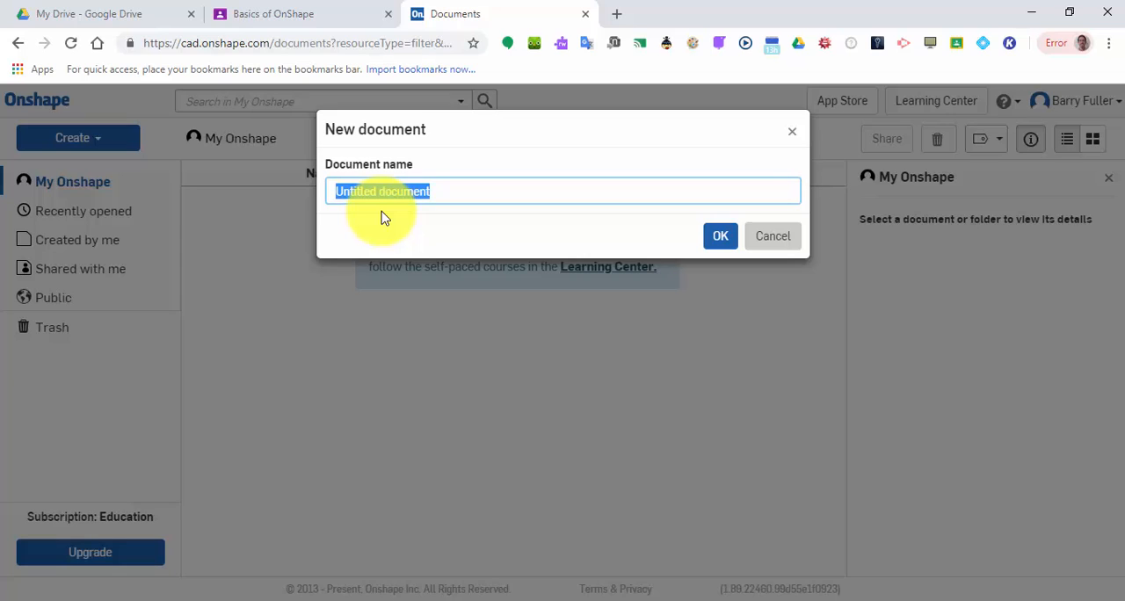
pyautogui.write('First part')
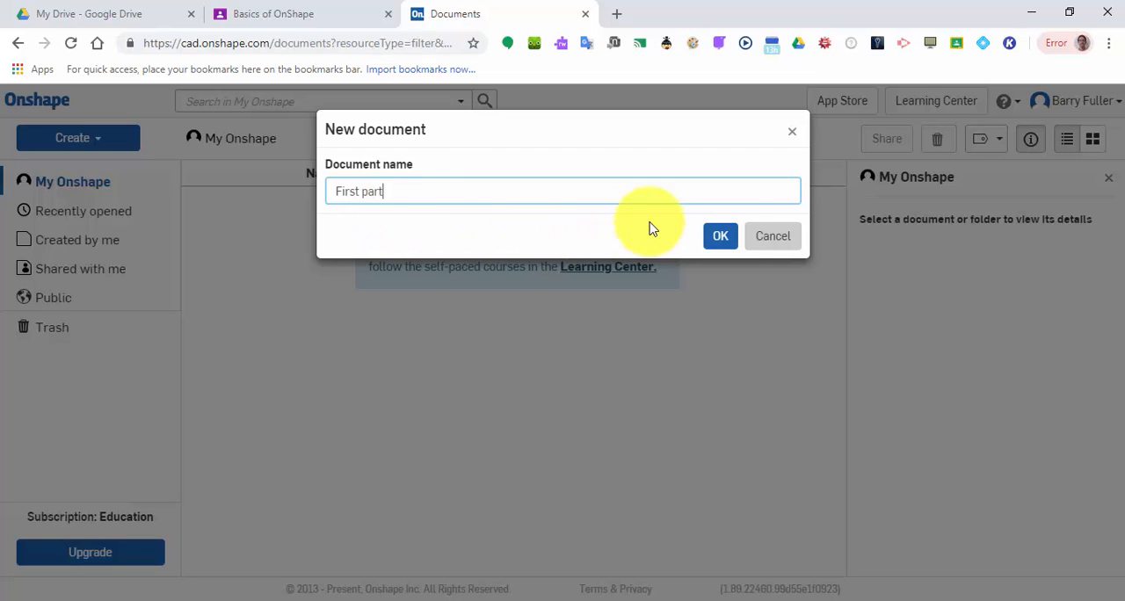
pyautogui.click(721, 238)
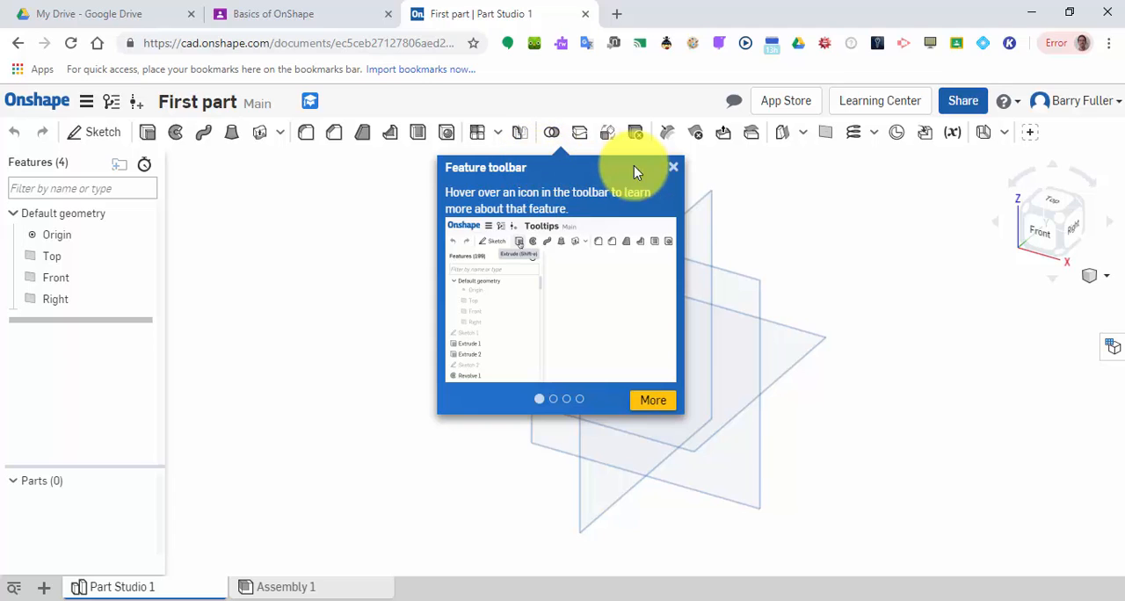
pyautogui.click(671, 167)
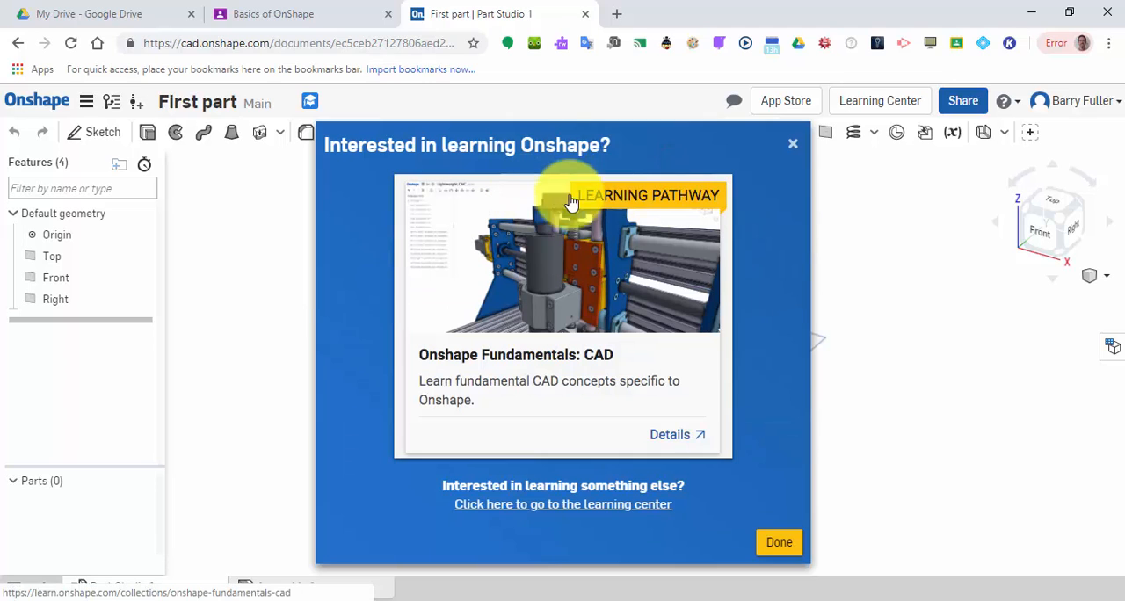
pyautogui.click(792, 146)
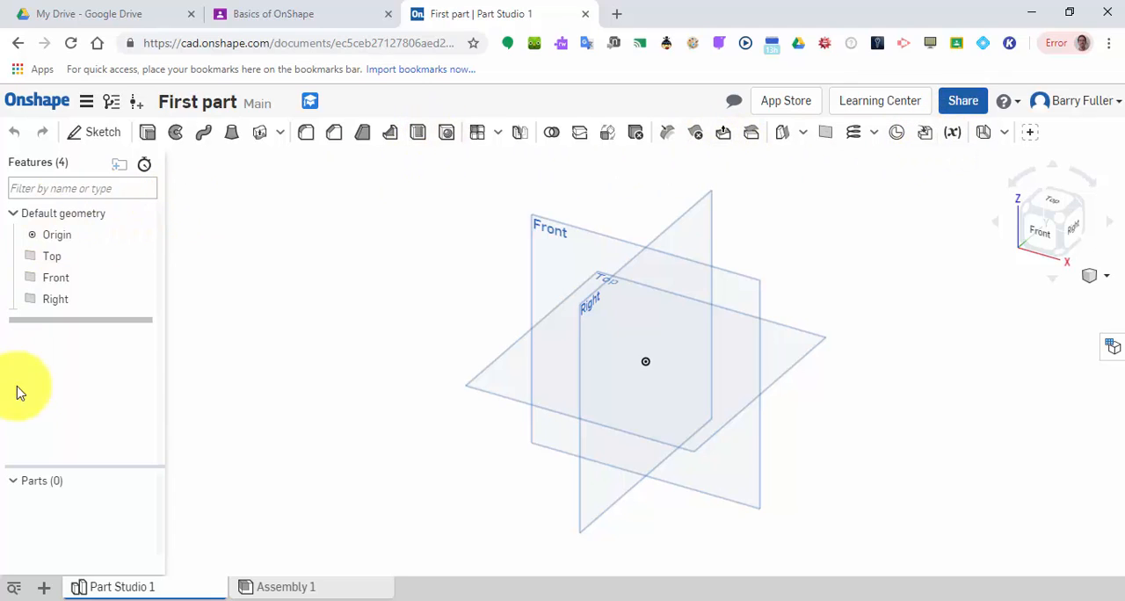
pyautogui.click(55, 299)
pyautogui.click(88, 244)
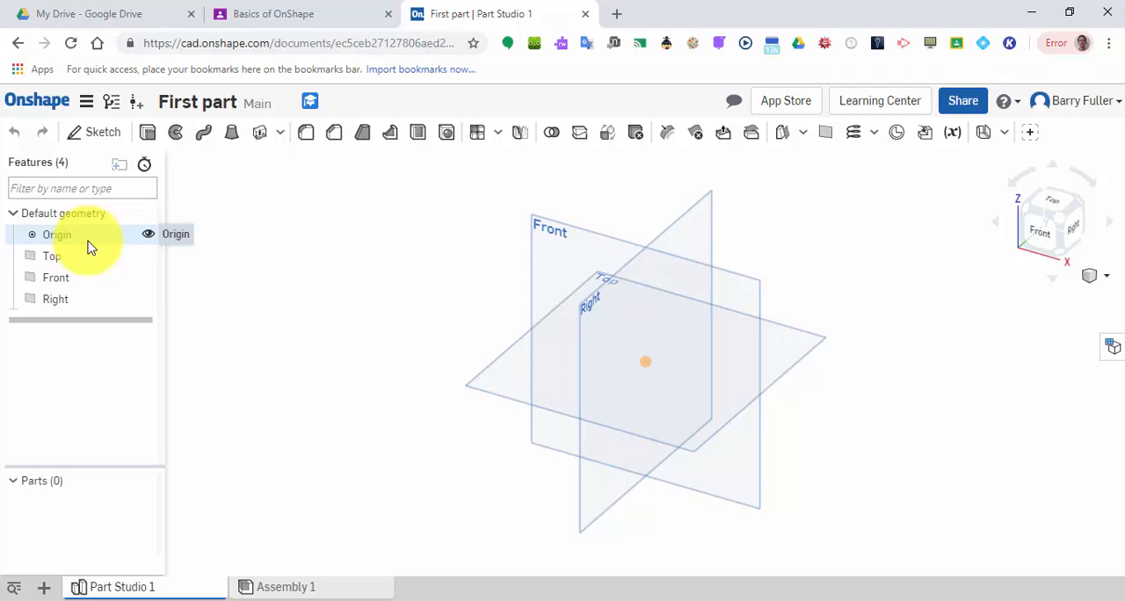
pyautogui.click(54, 257)
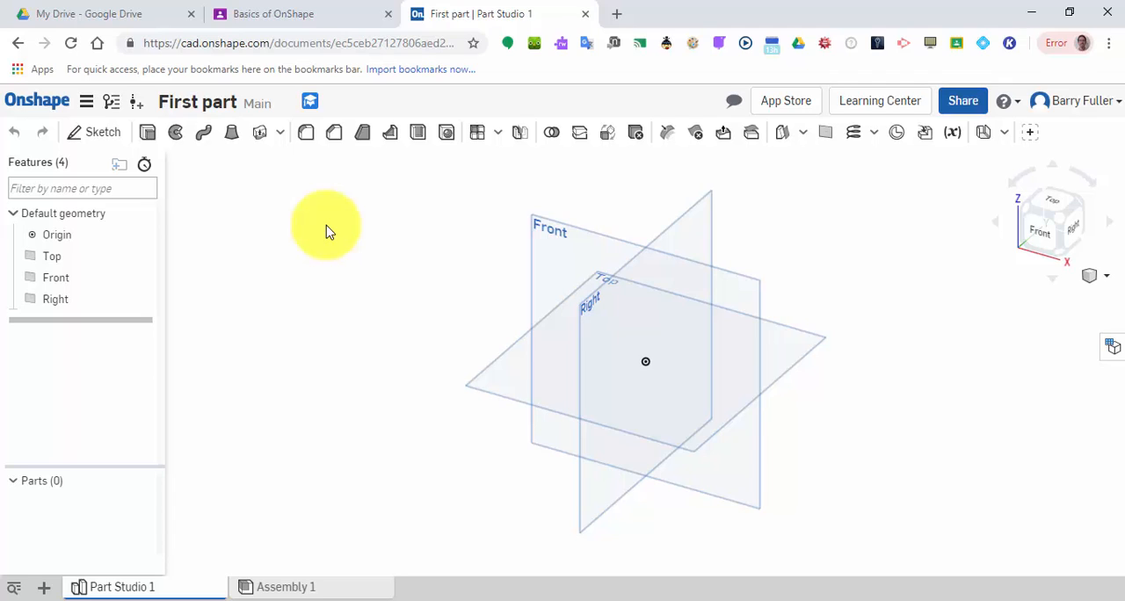
# Start a sketch on the Front plane and hide the Top, Front and Right default planes.
pyautogui.click(118, 134)
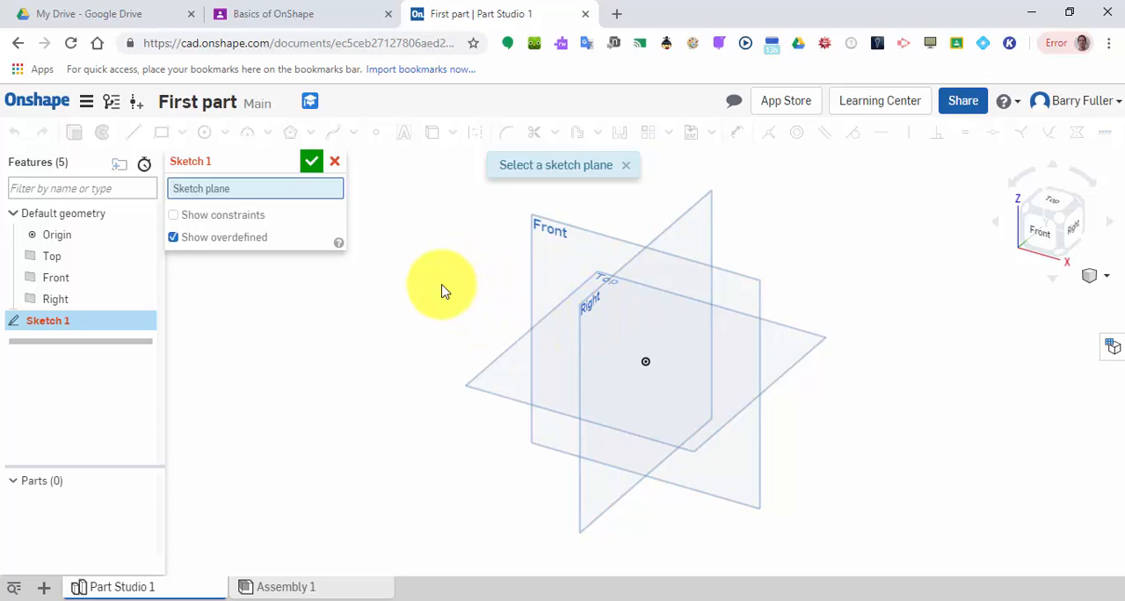
pyautogui.click(538, 231)
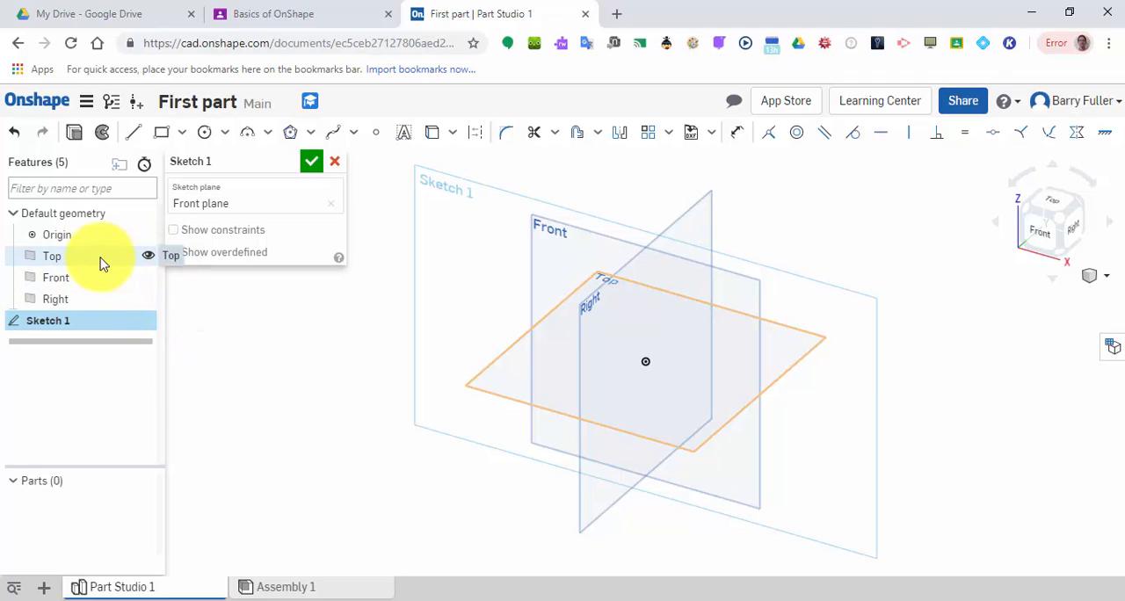
pyautogui.click(147, 257)
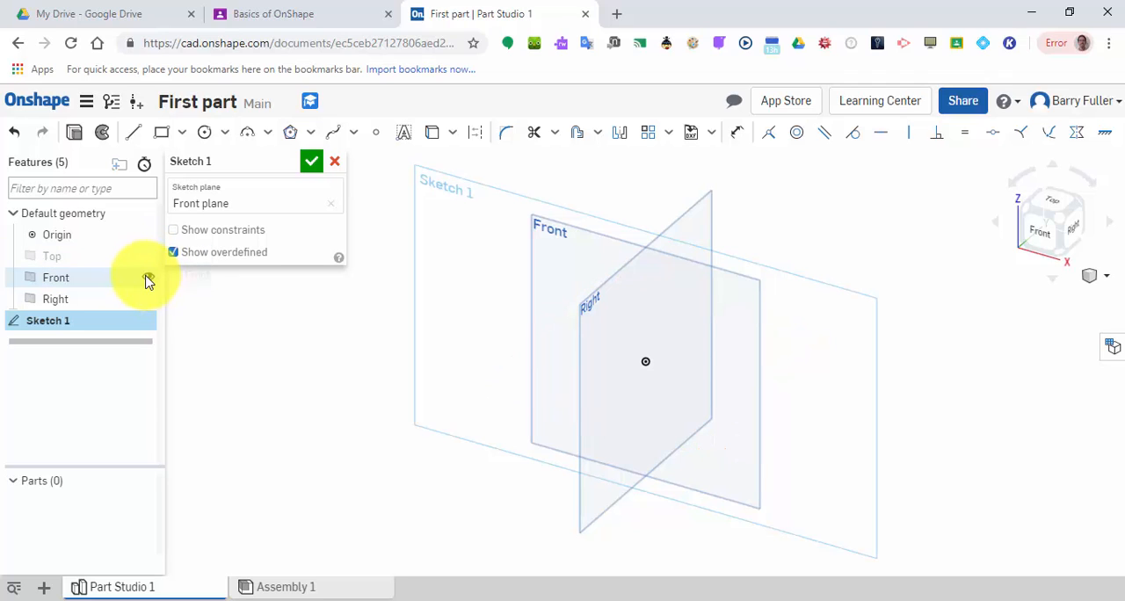
pyautogui.click(148, 278)
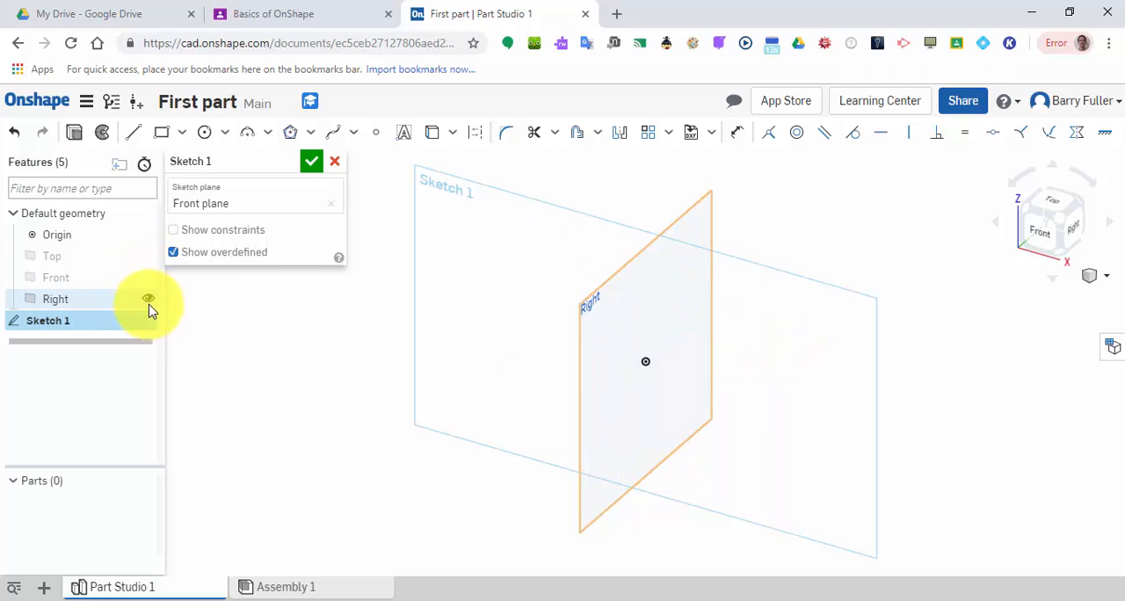
pyautogui.click(148, 299)
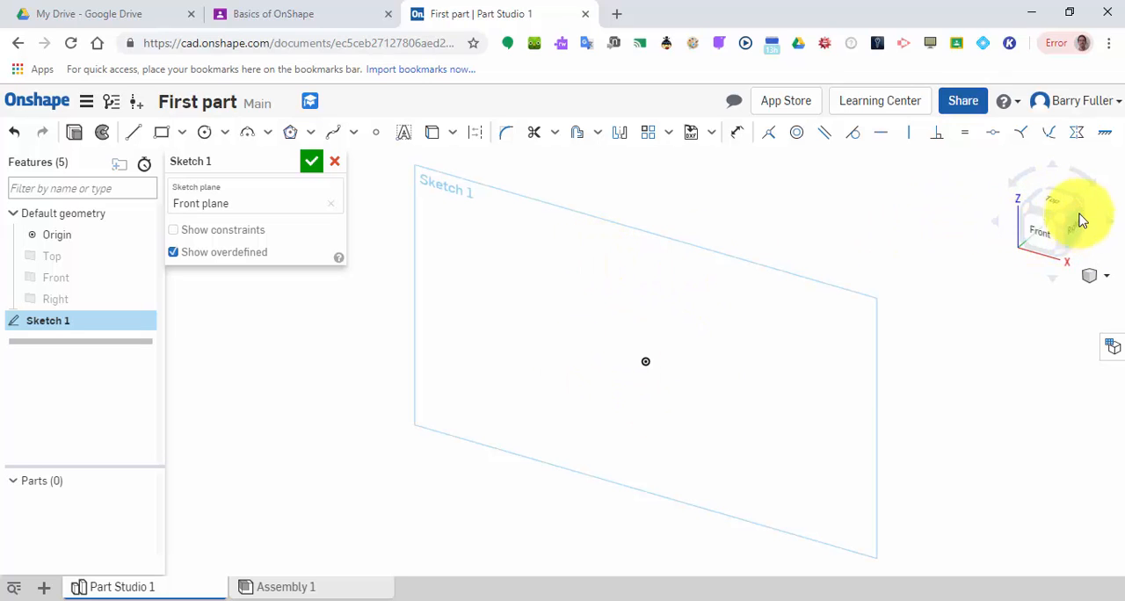
# Sketch a corner rectangle starting at the origin, about 3.26 in wide and 2.16 in high, and accept the sketch.
pyautogui.click(1040, 239)
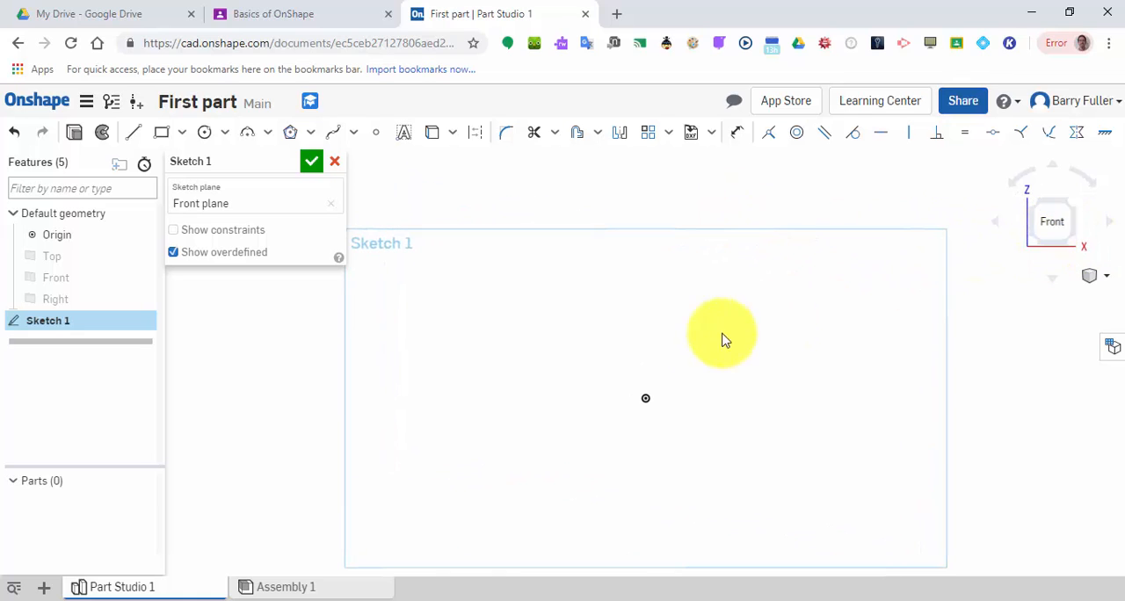
pyautogui.click(1076, 213)
pyautogui.rightClick(641, 351)
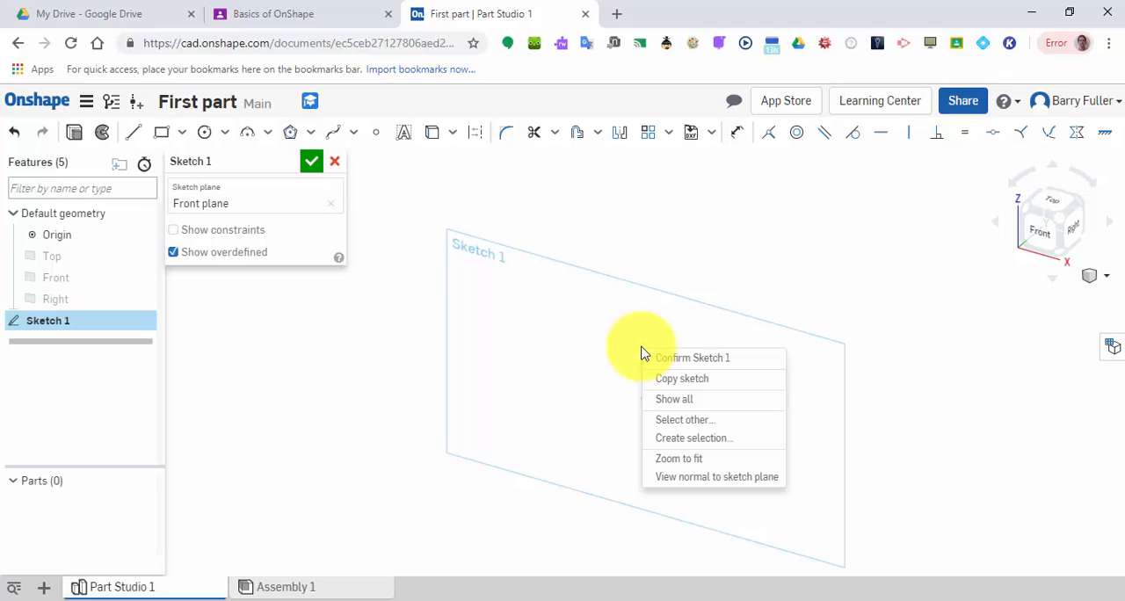
pyautogui.click(694, 478)
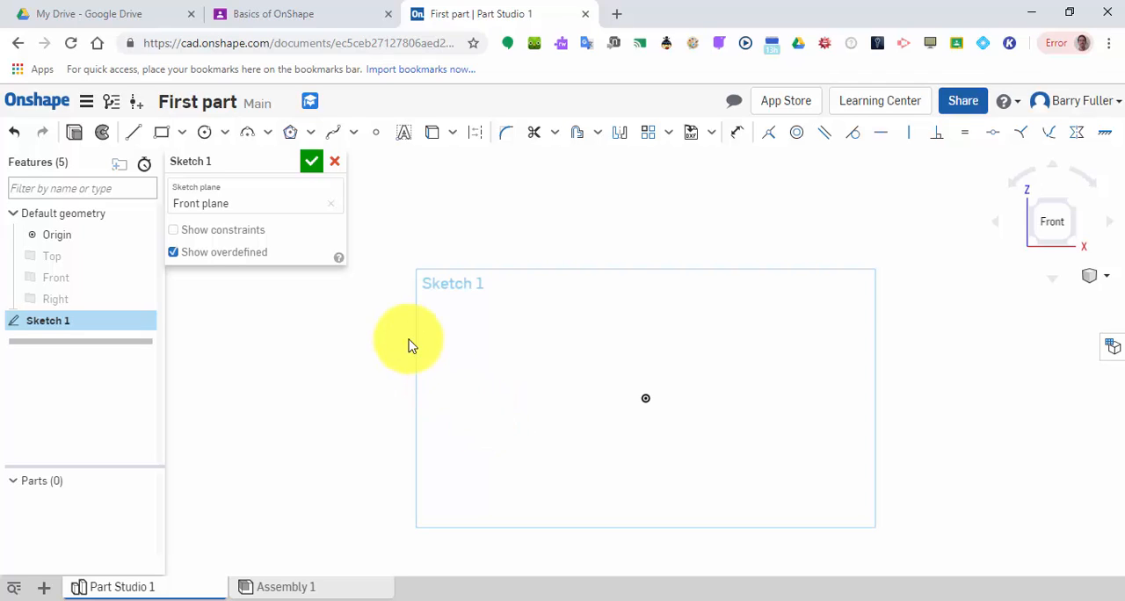
pyautogui.click(159, 133)
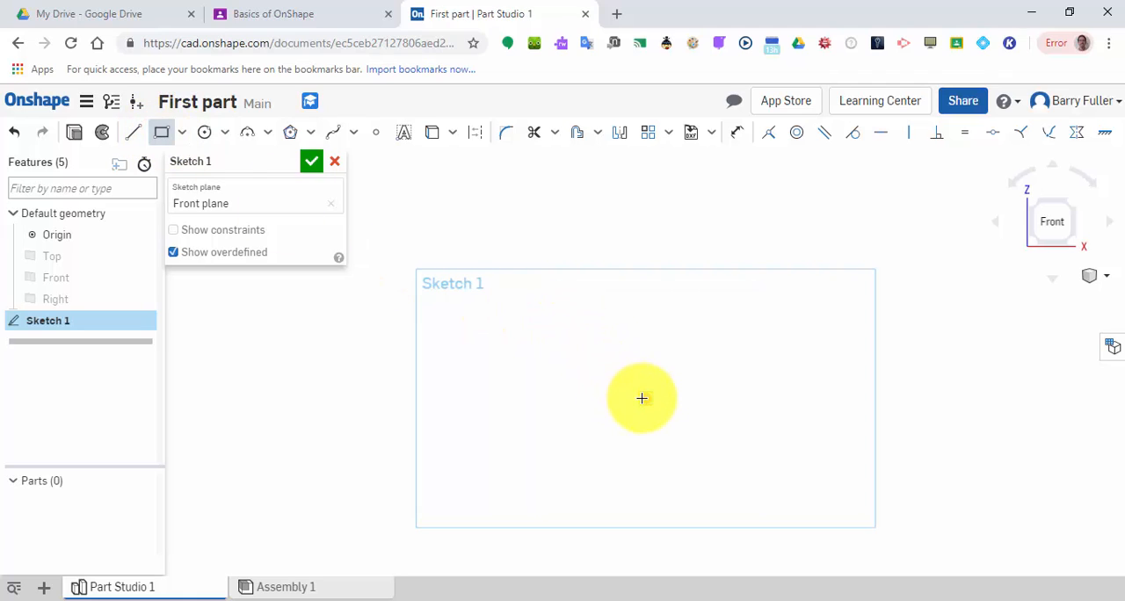
pyautogui.click(642, 398)
pyautogui.click(769, 317)
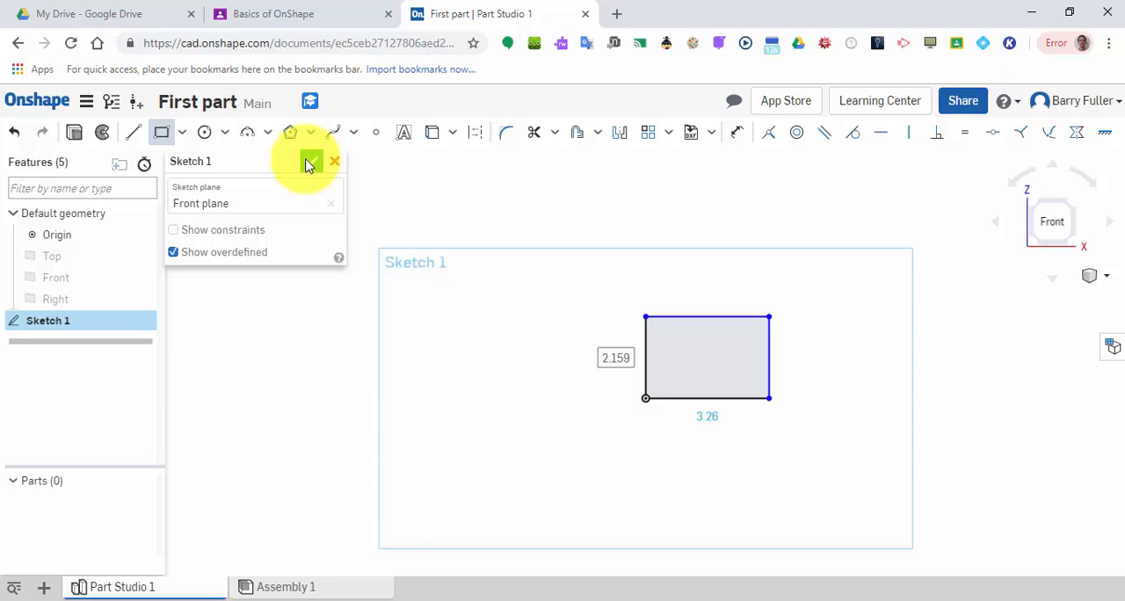
pyautogui.click(310, 163)
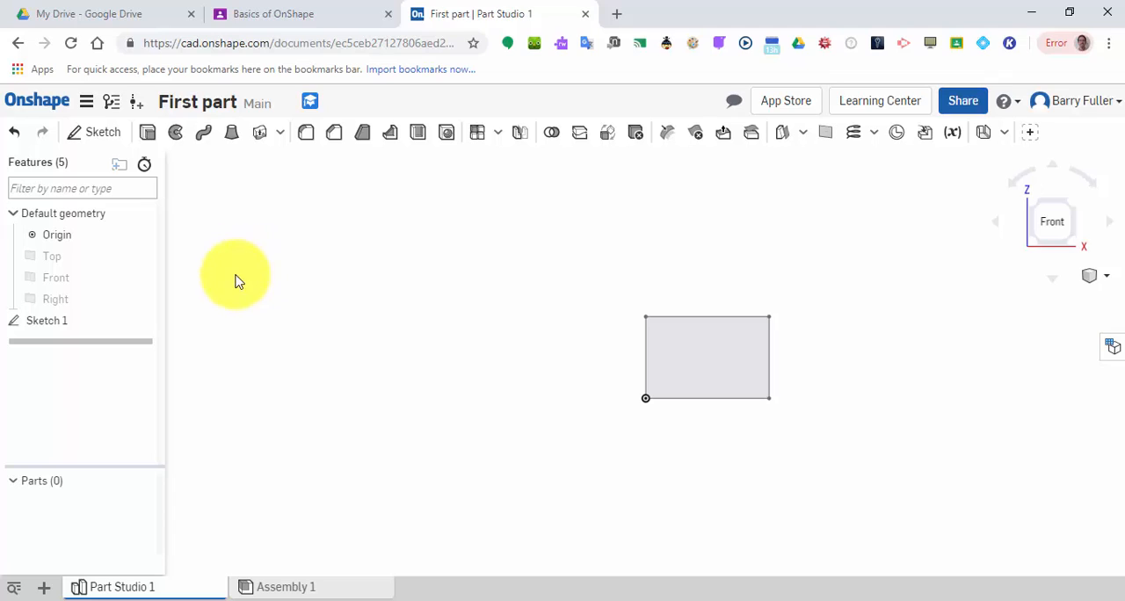
# Reopen the rectangle sketch for editing and close it again.
pyautogui.doubleClick(46, 325)
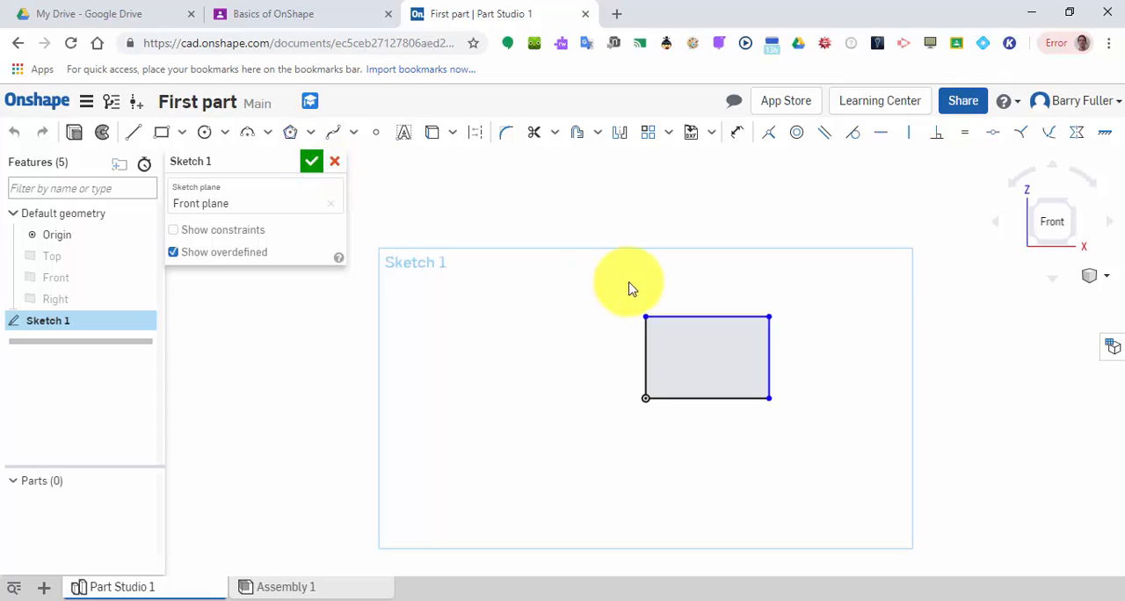
pyautogui.click(312, 162)
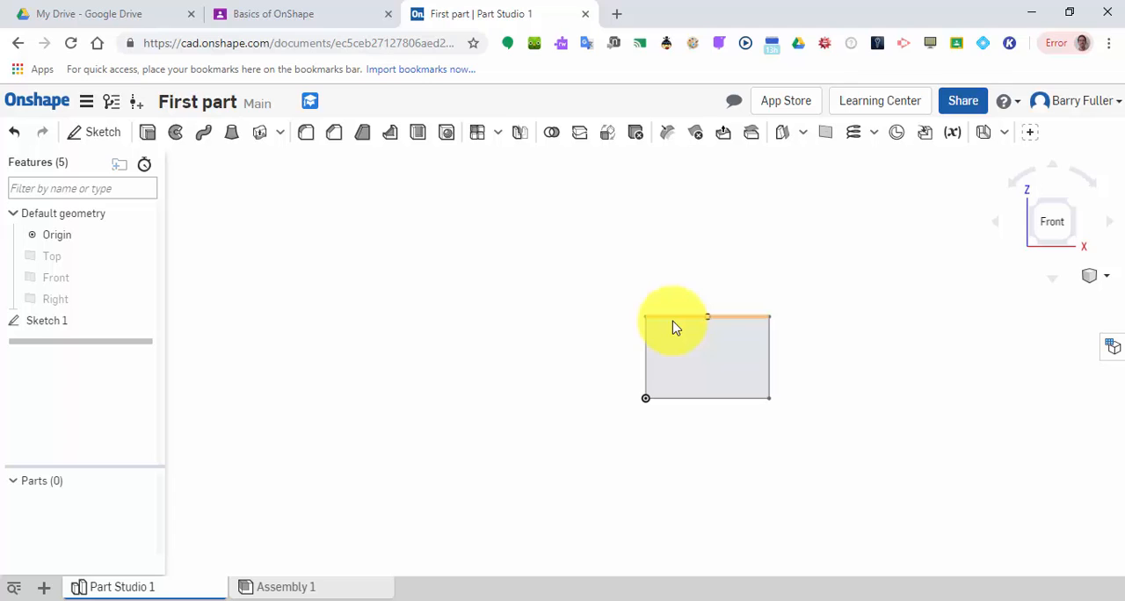
# Extrude the sketched rectangle as a new solid with a blind end and the default 1 in depth.
pyautogui.click(1070, 204)
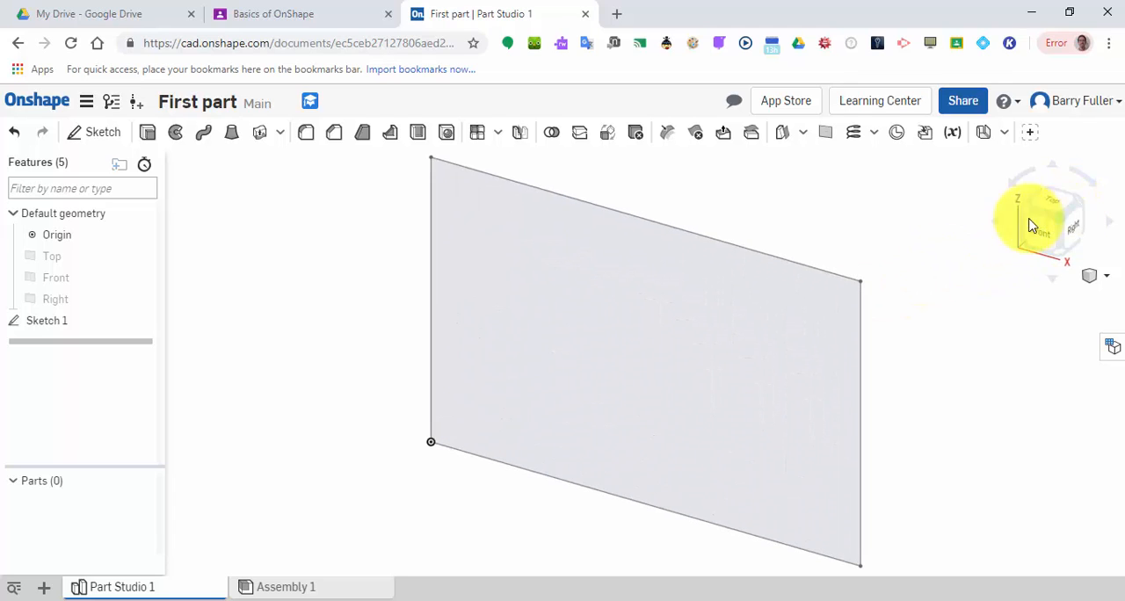
pyautogui.click(150, 133)
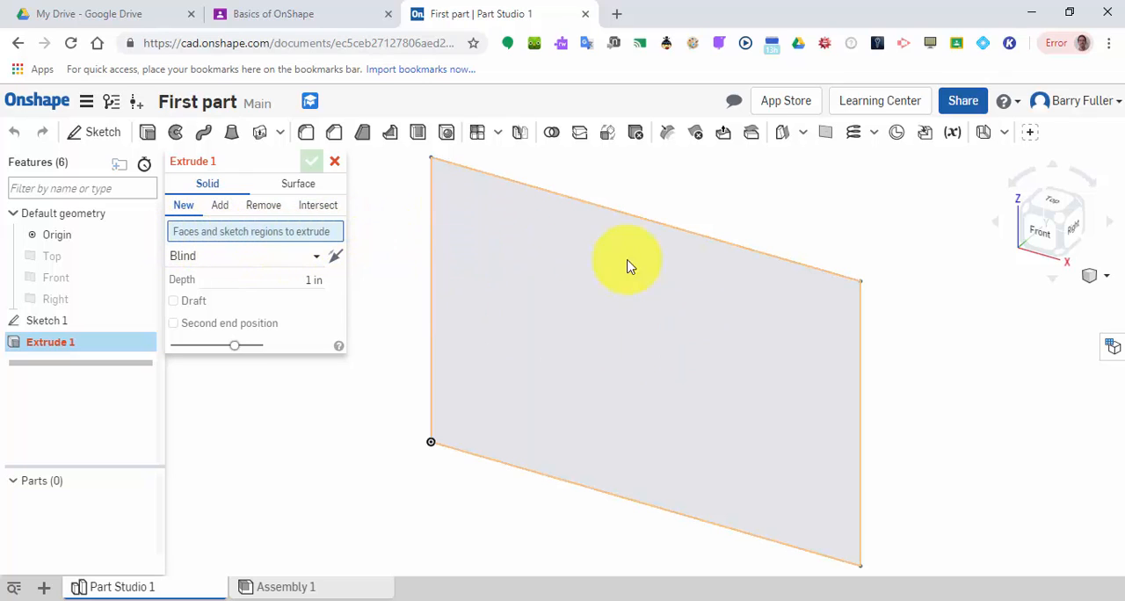
pyautogui.click(661, 348)
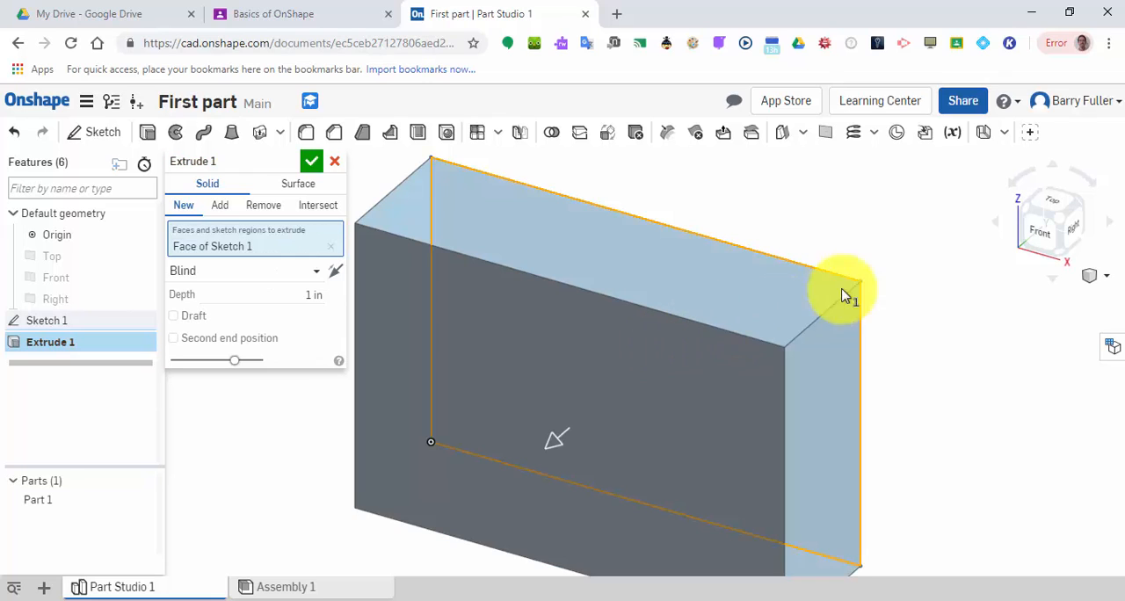
pyautogui.scroll(-1, 889, 224)
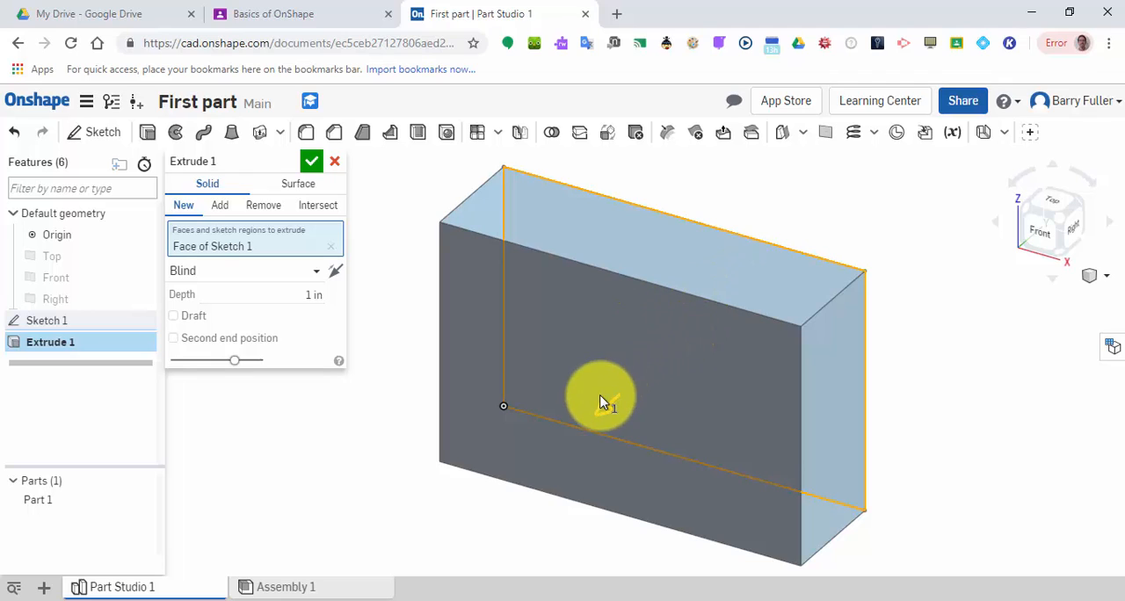
# Try extrusion depths of 2 in and 2 cm for the rectangle.
pyautogui.click(296, 295)
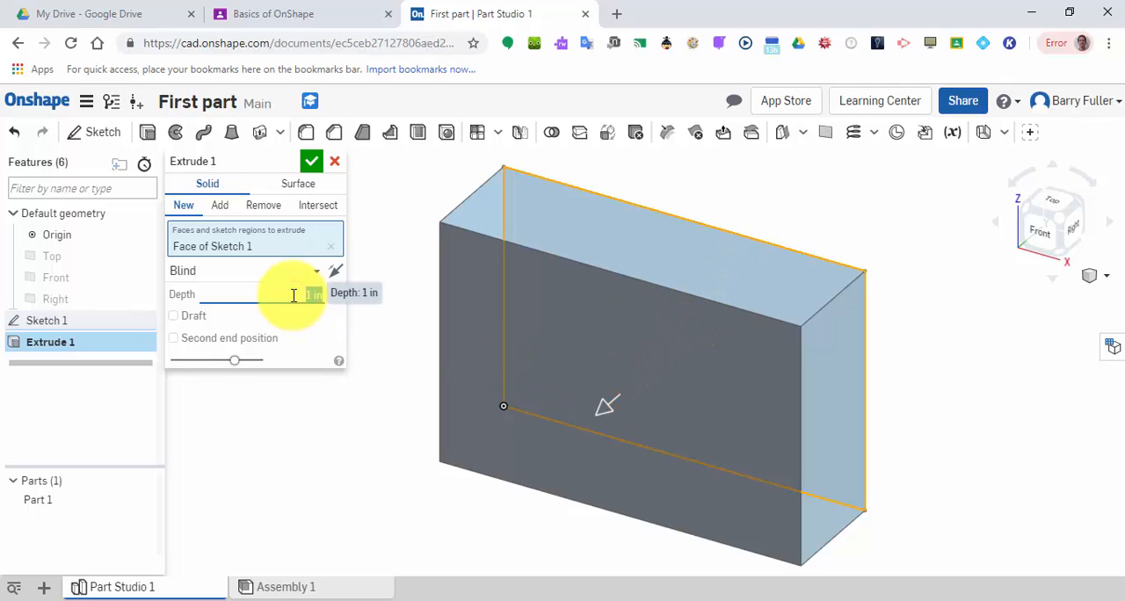
pyautogui.write('2')
pyautogui.press('Return')
pyautogui.scroll(-3, 703, 245)
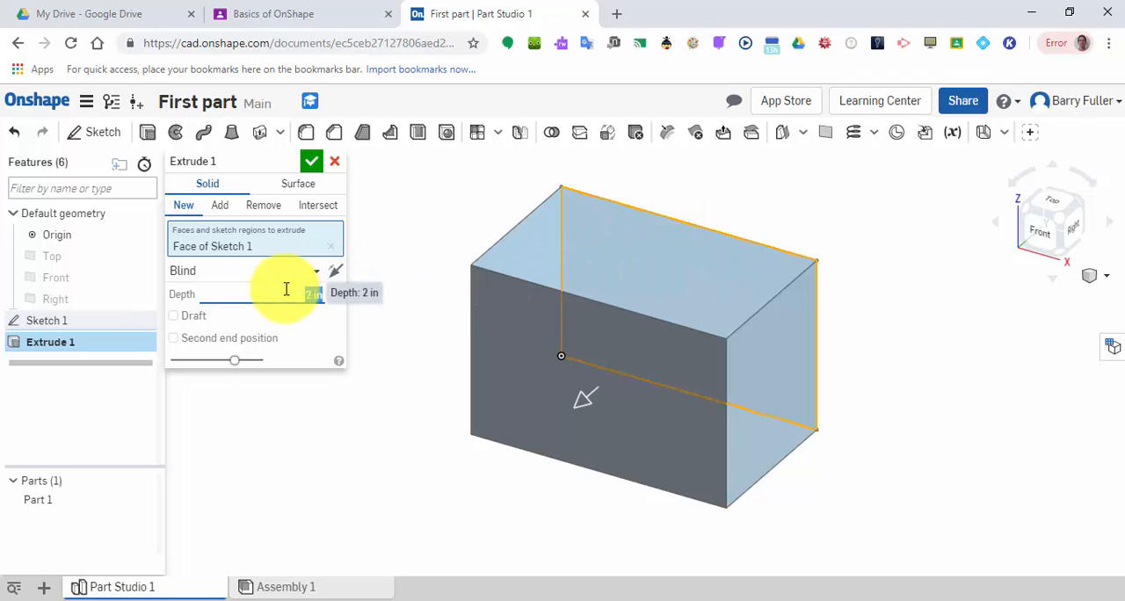
pyautogui.write('2 cm')
pyautogui.press('Return')
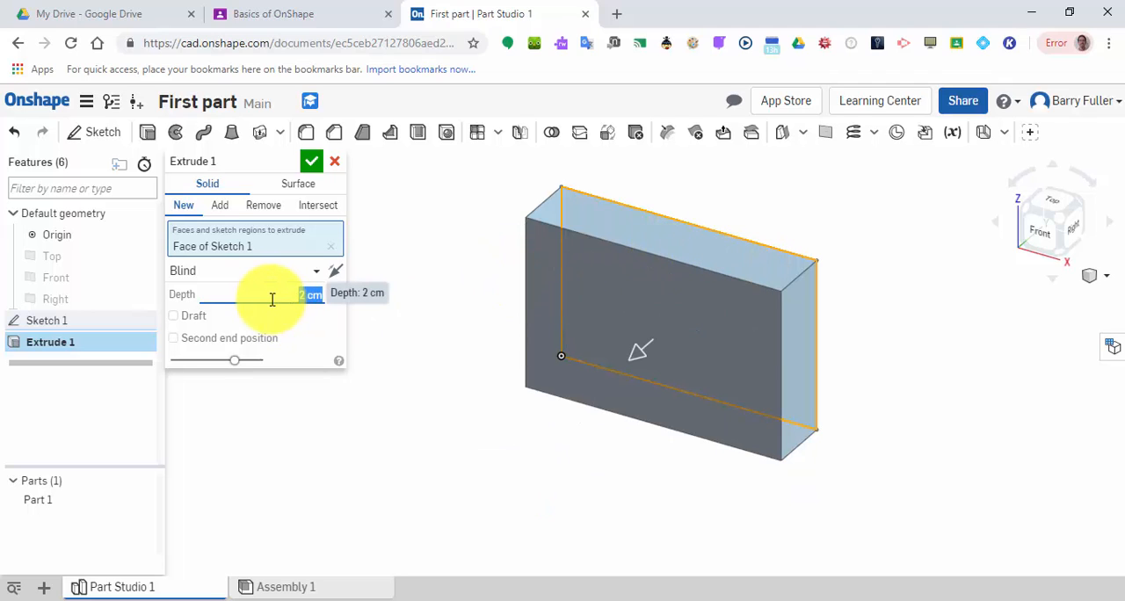
# Set the rectangle's extrusion depth to 2 mm.
pyautogui.write('2mm')
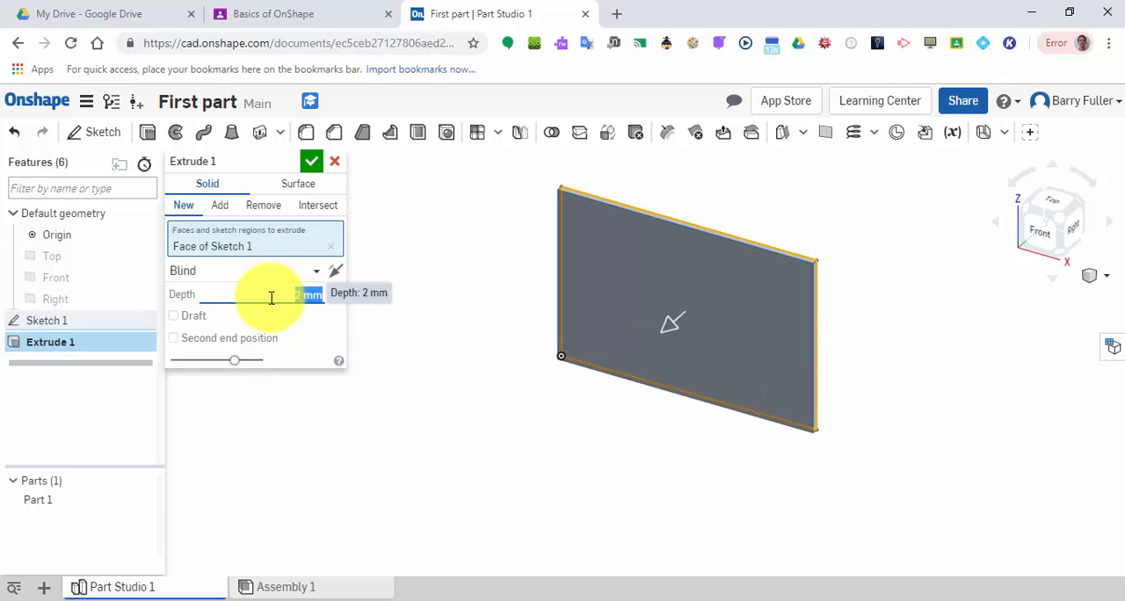
# Set the rectangle's extrusion depth to 2 in and finish the extrusion.
pyautogui.write('2')
pyautogui.press('Return')
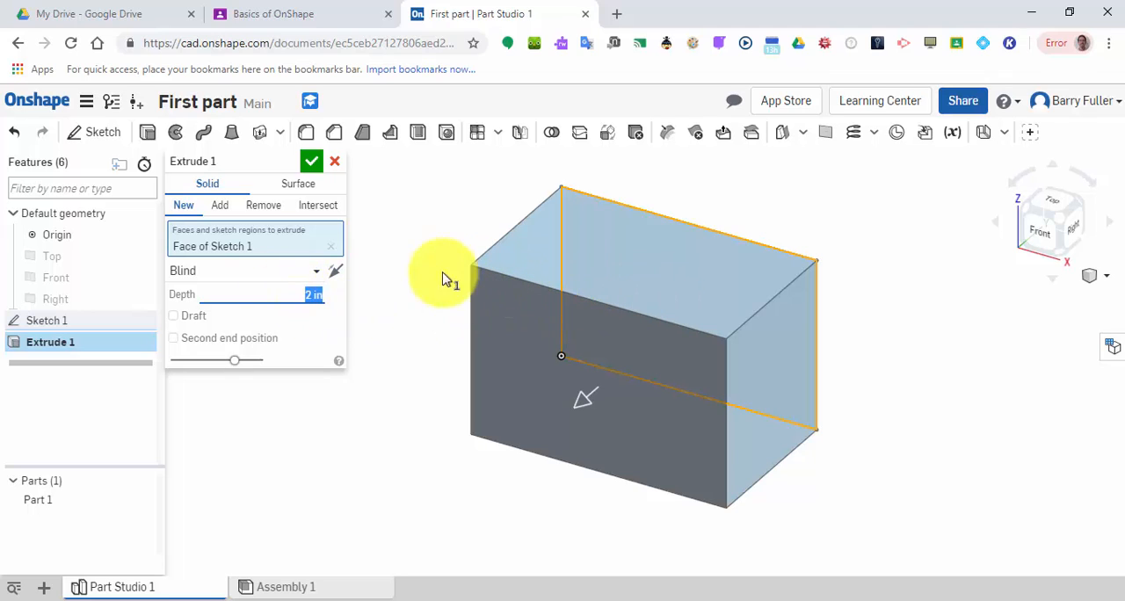
pyautogui.click(332, 278)
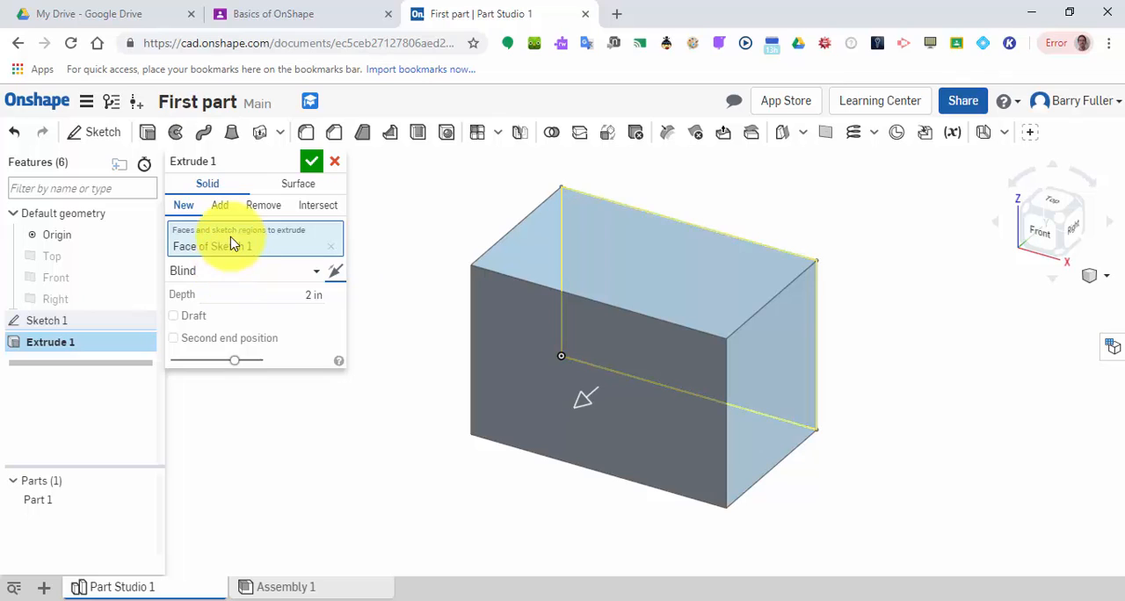
pyautogui.click(312, 161)
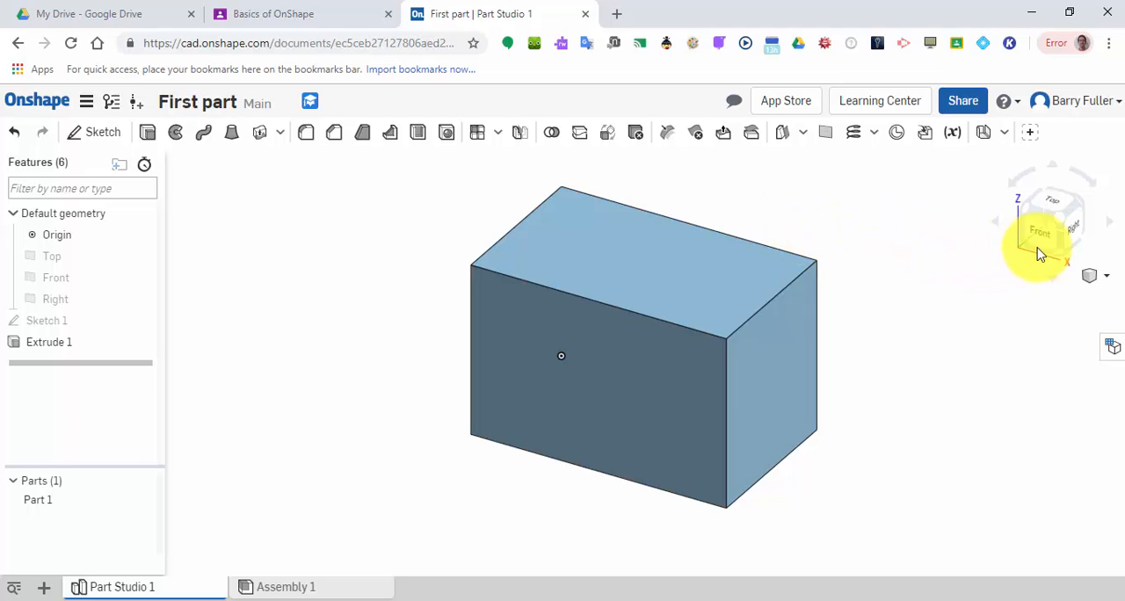
# Examine the block from the top, right, front and corner, orbit around it, and end in the isometric view.
pyautogui.click(1050, 198)
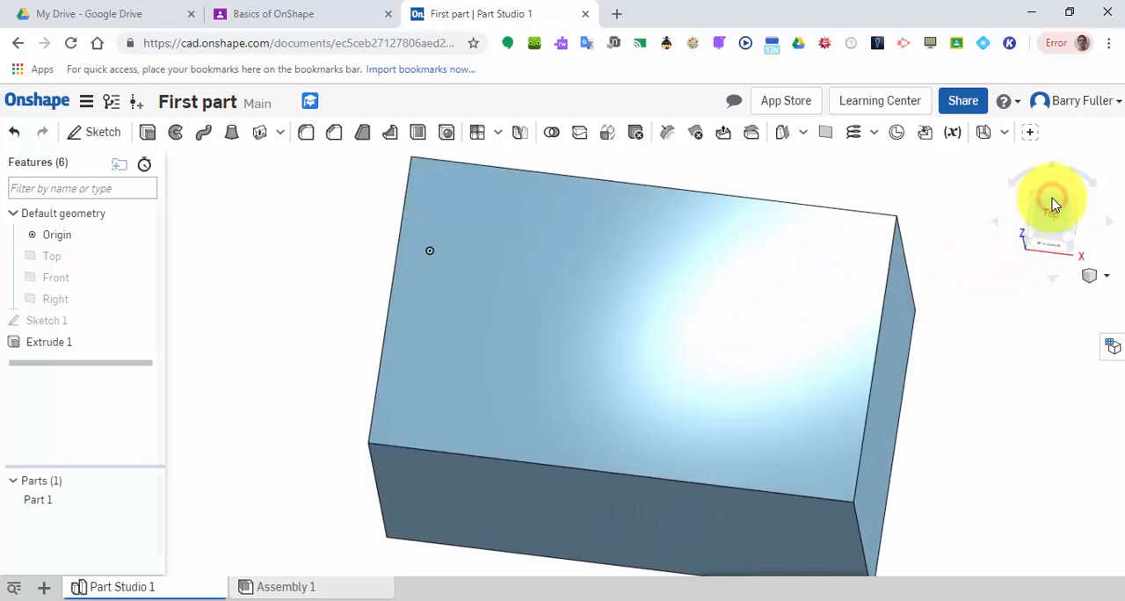
pyautogui.click(1071, 236)
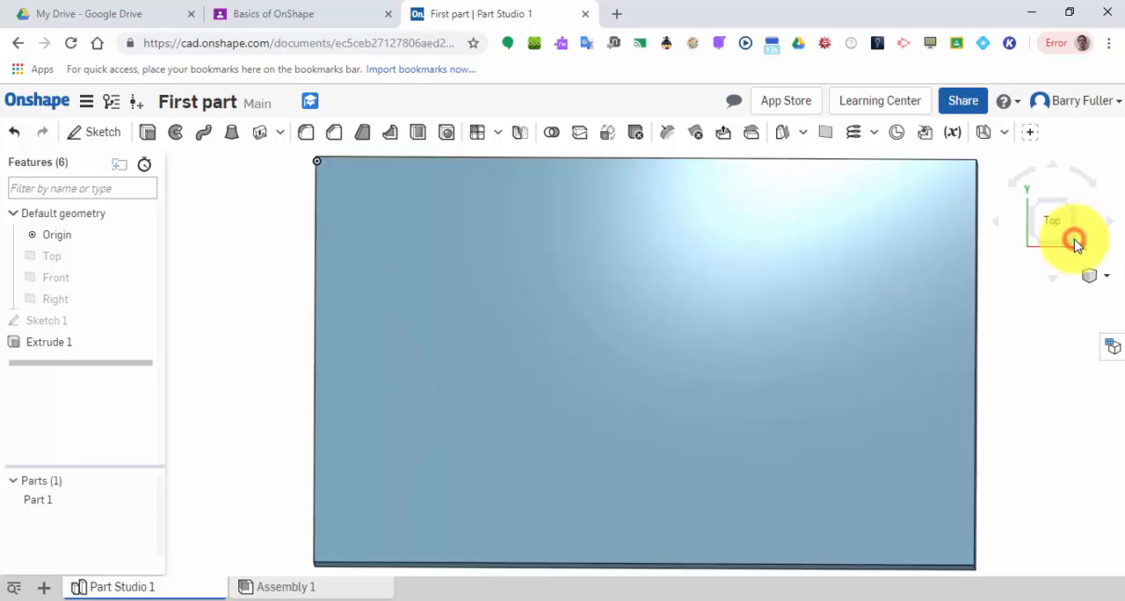
pyautogui.click(1074, 224)
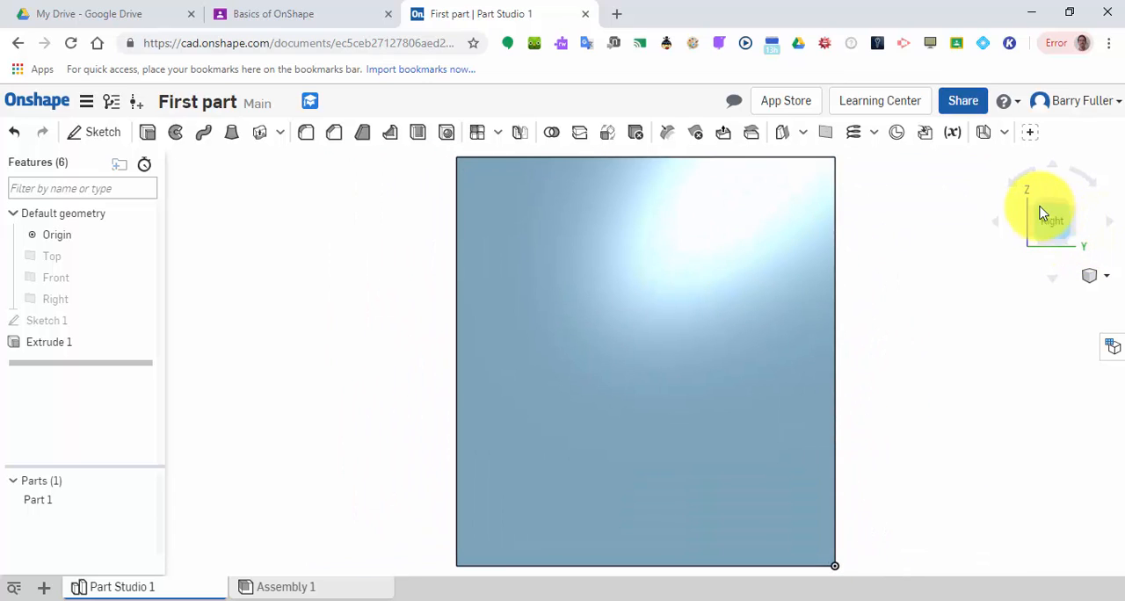
pyautogui.click(1029, 206)
pyautogui.click(1036, 222)
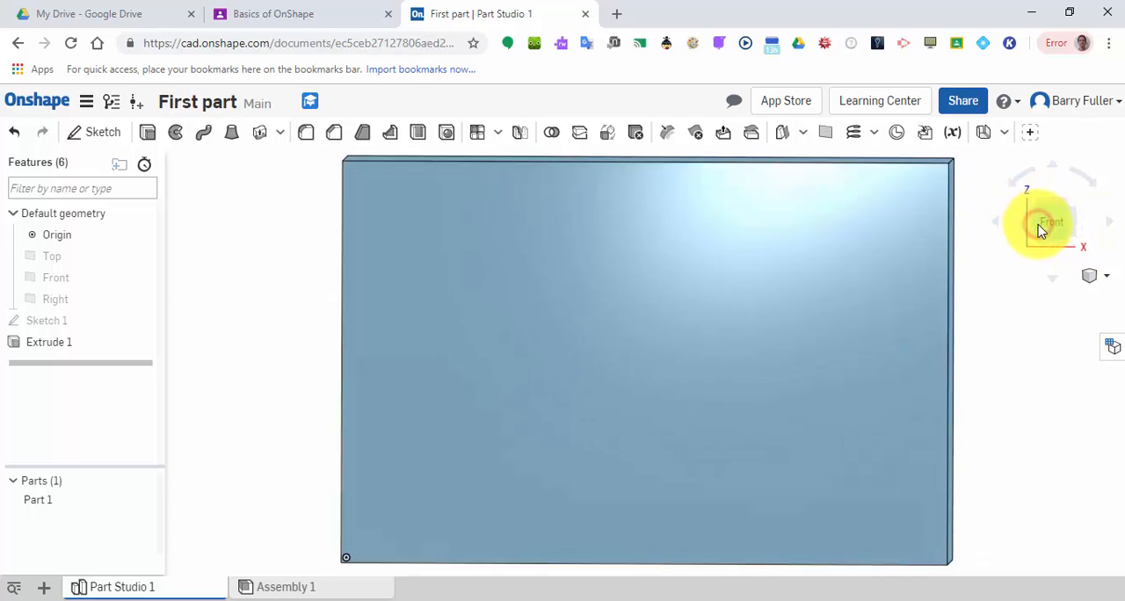
pyautogui.click(1078, 211)
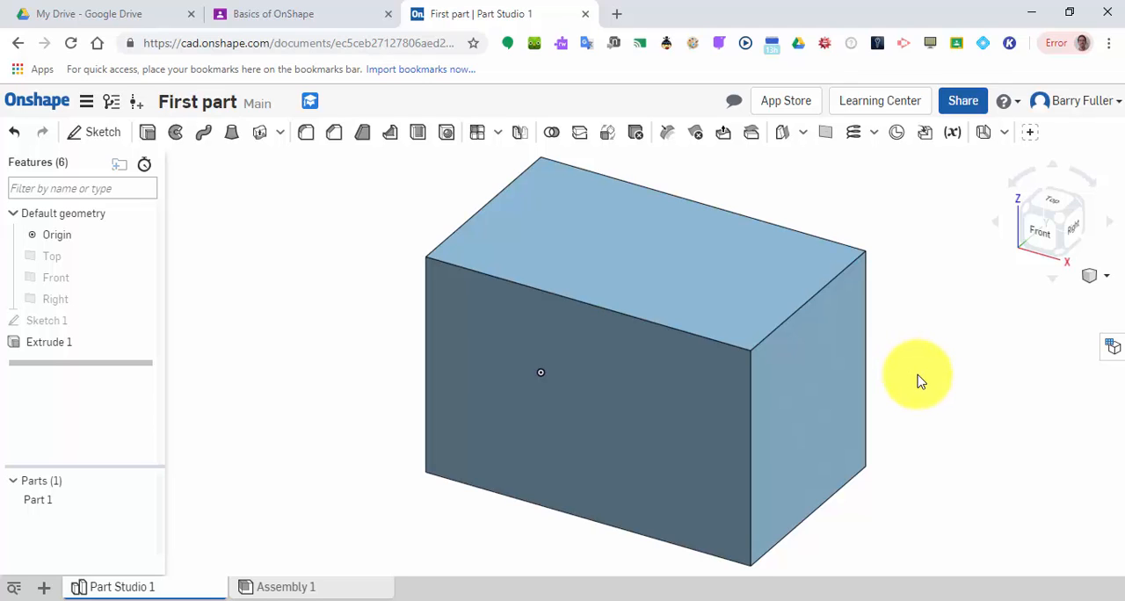
pyautogui.moveTo(916, 379); pyautogui.dragTo(714, 455, button='right')
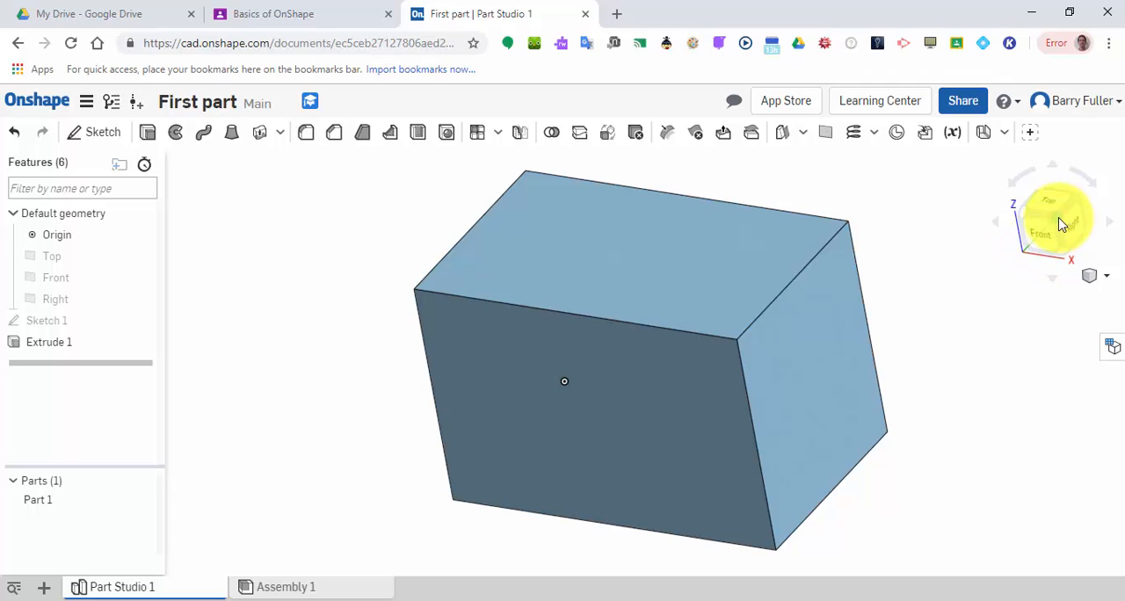
pyautogui.click(1105, 279)
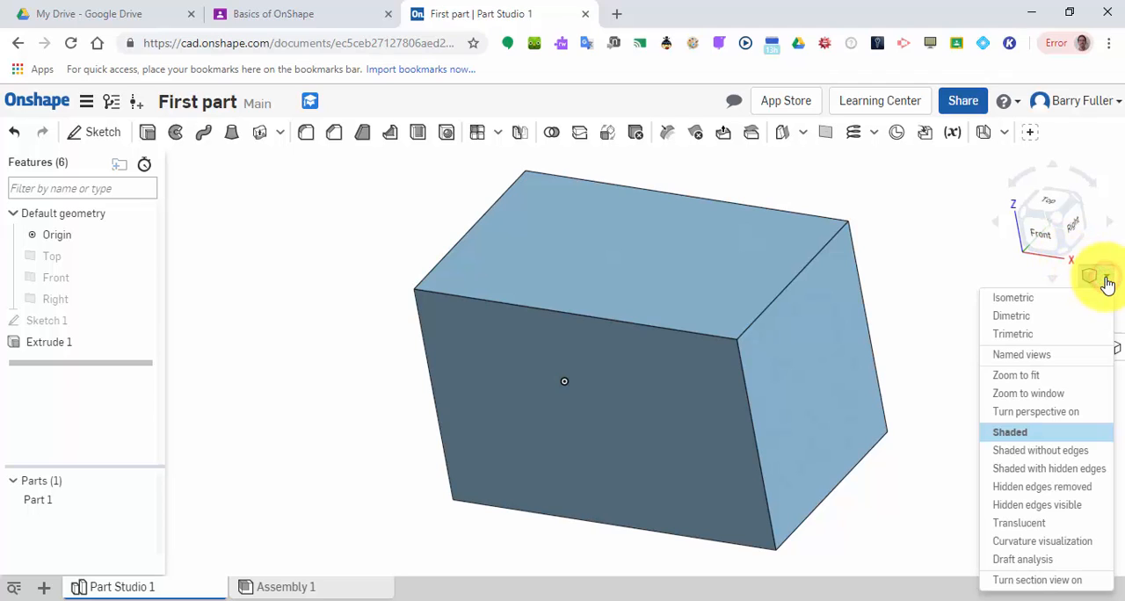
pyautogui.click(1063, 301)
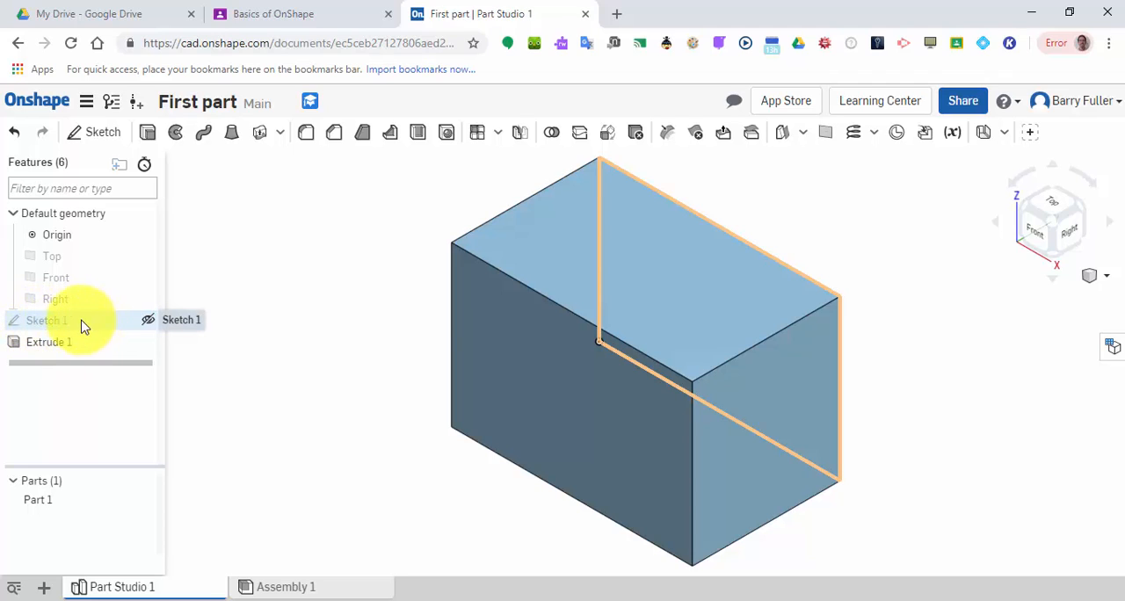
# Reopen the rectangle sketch and dimension the rectangle's upper edge to 5 in.
pyautogui.click(48, 323)
pyautogui.doubleClick(50, 324)
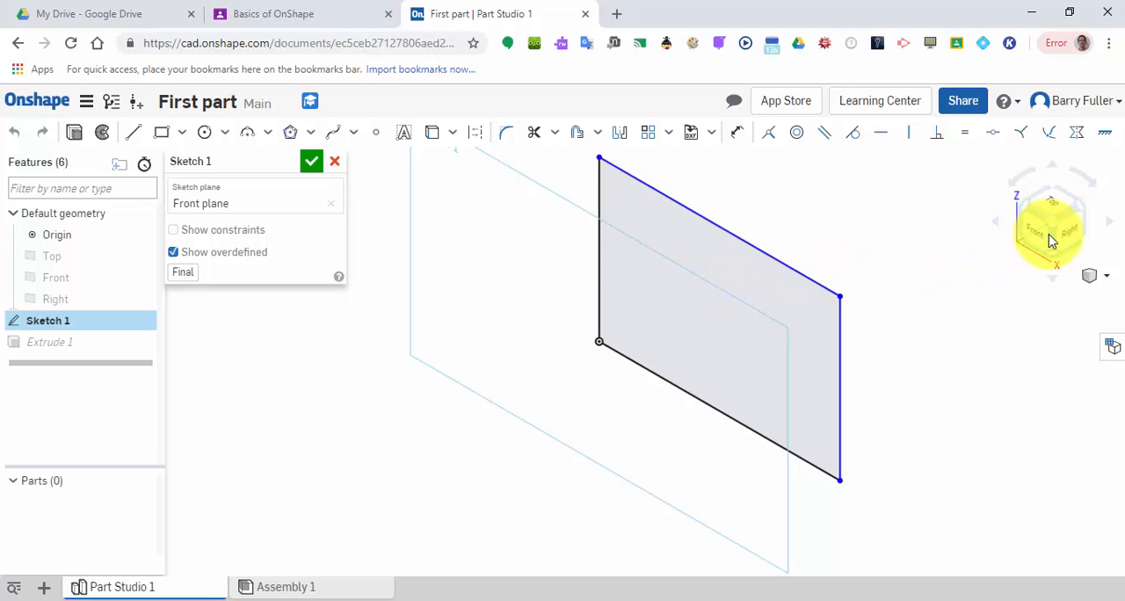
pyautogui.click(1021, 230)
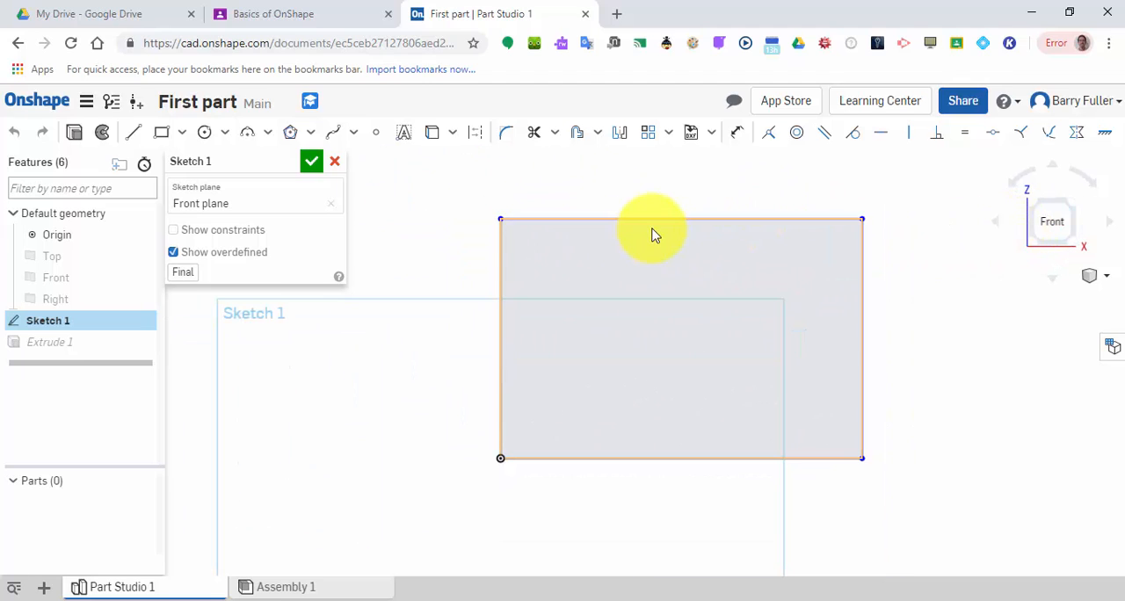
pyautogui.click(739, 139)
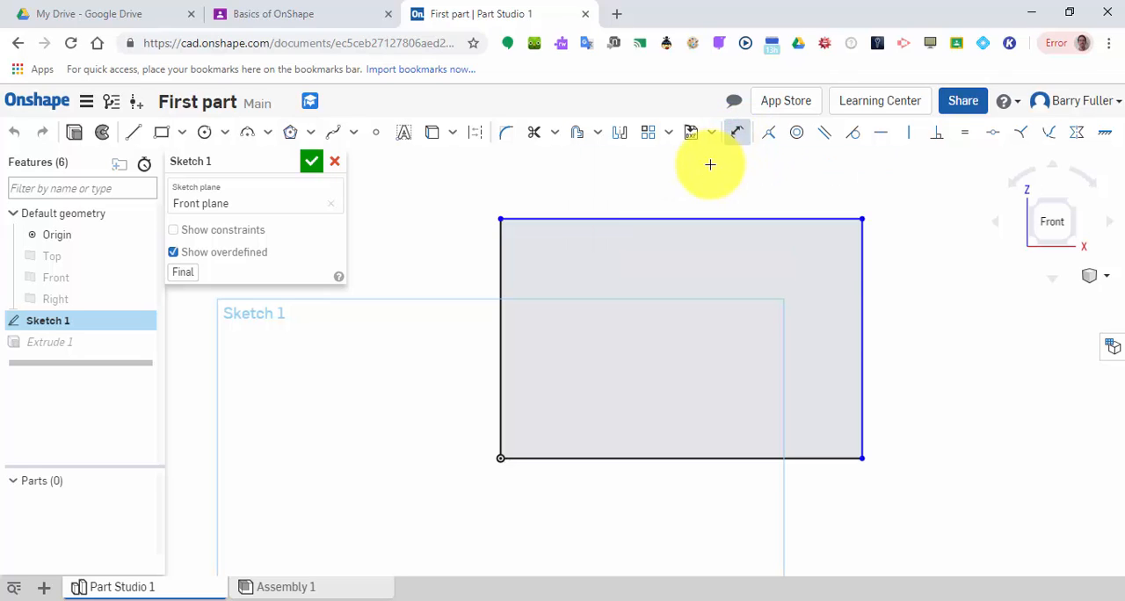
pyautogui.click(684, 215)
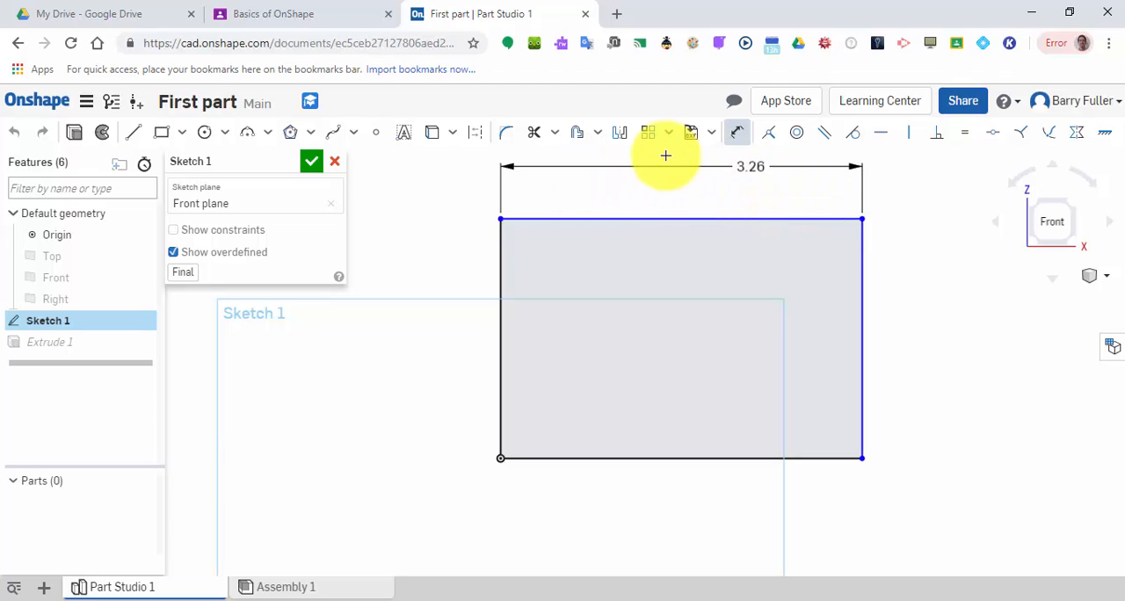
pyautogui.click(686, 191)
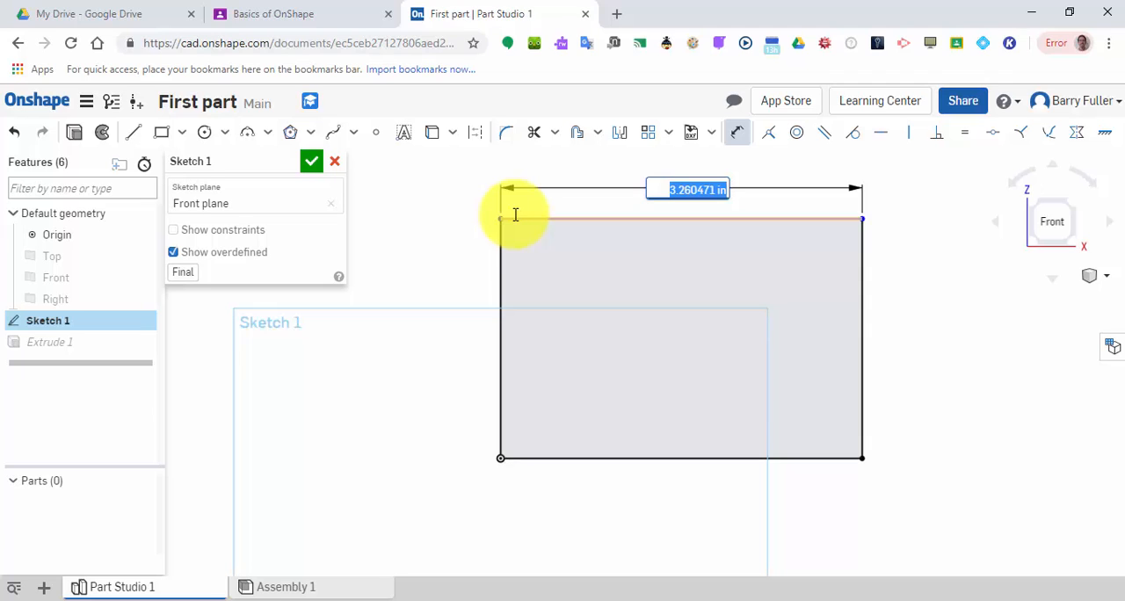
pyautogui.write('5')
pyautogui.press('Return')
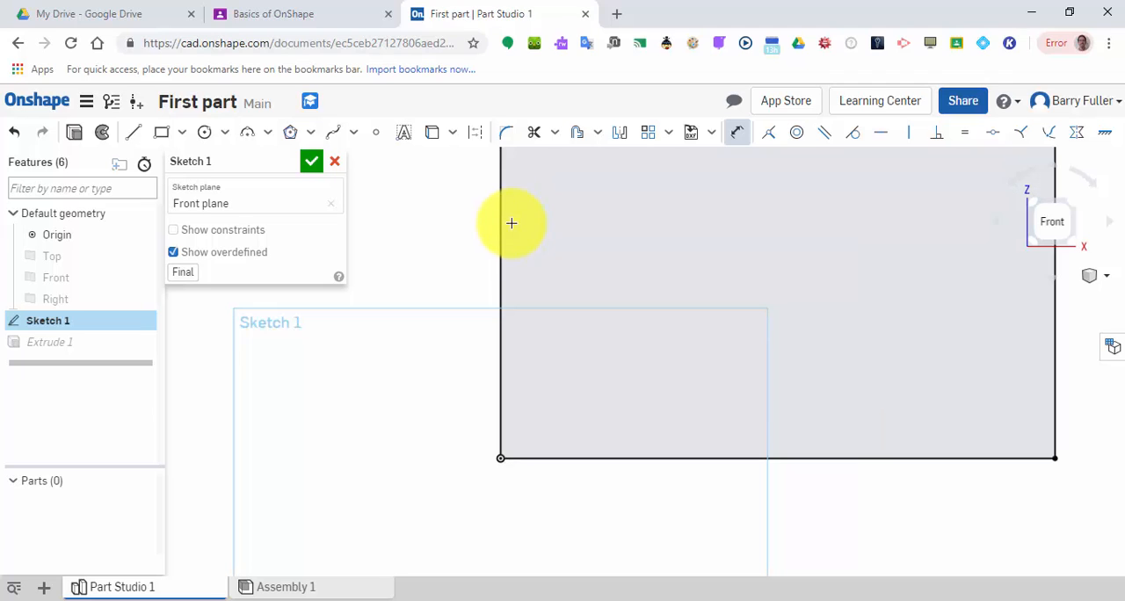
# Dimension the rectangle's right edge to 3 in and finish the sketch.
pyautogui.scroll(-2, 405, 375)
pyautogui.scroll(-1, 405, 374)
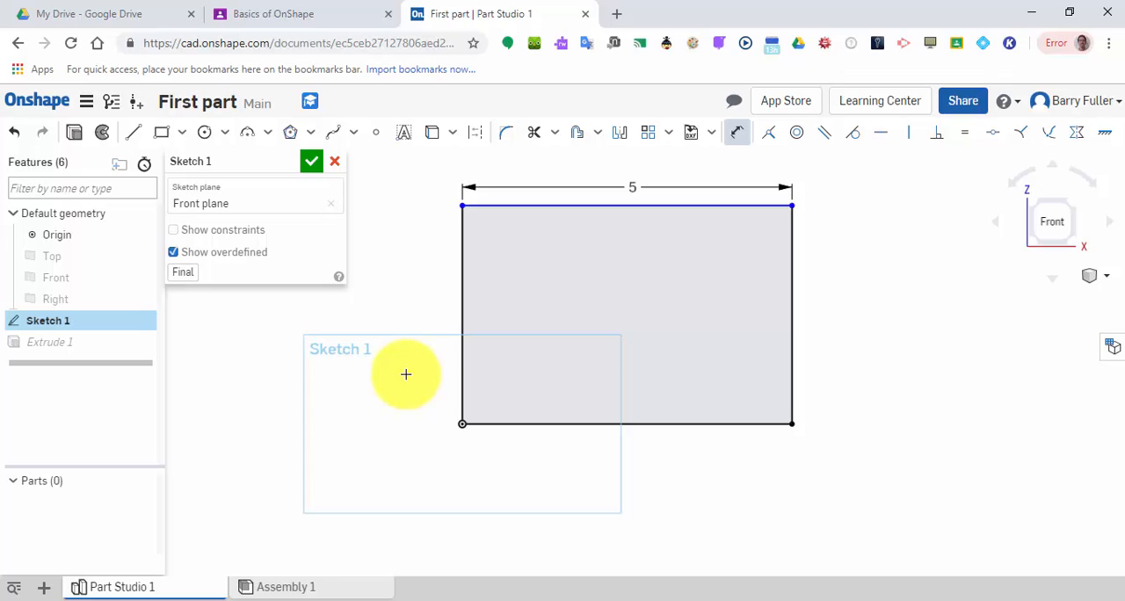
pyautogui.click(788, 294)
pyautogui.click(835, 301)
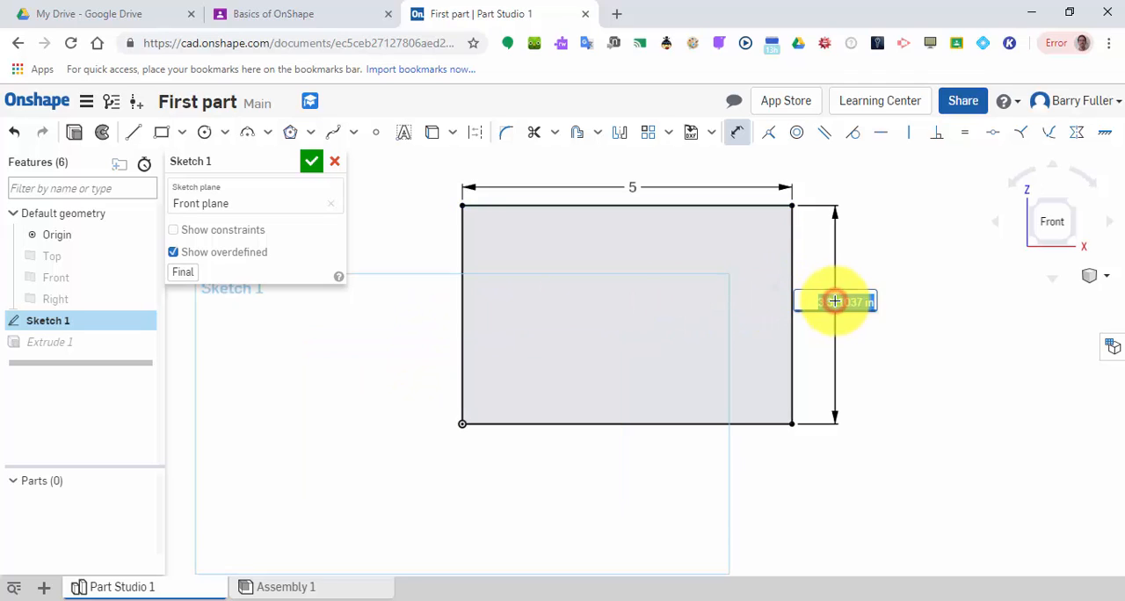
pyautogui.write('3.311')
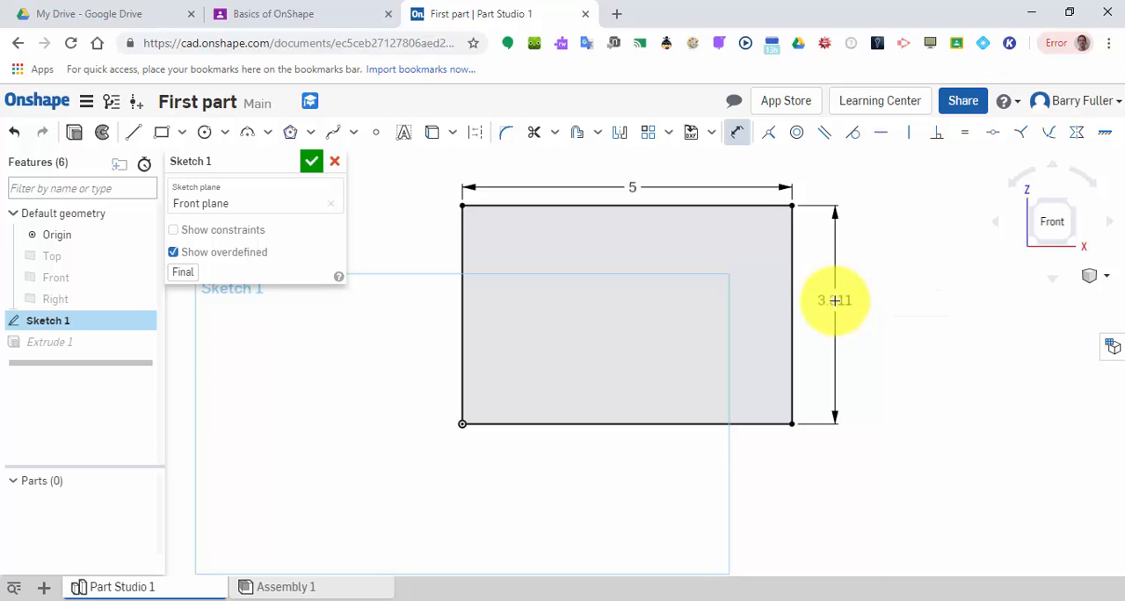
pyautogui.press('Return')
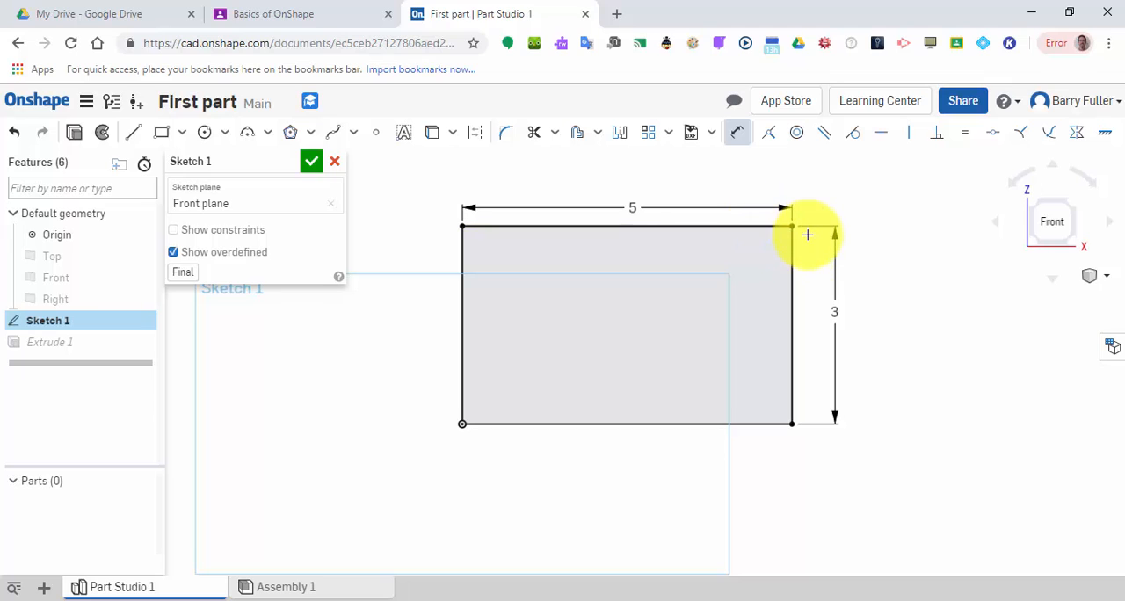
pyautogui.click(313, 161)
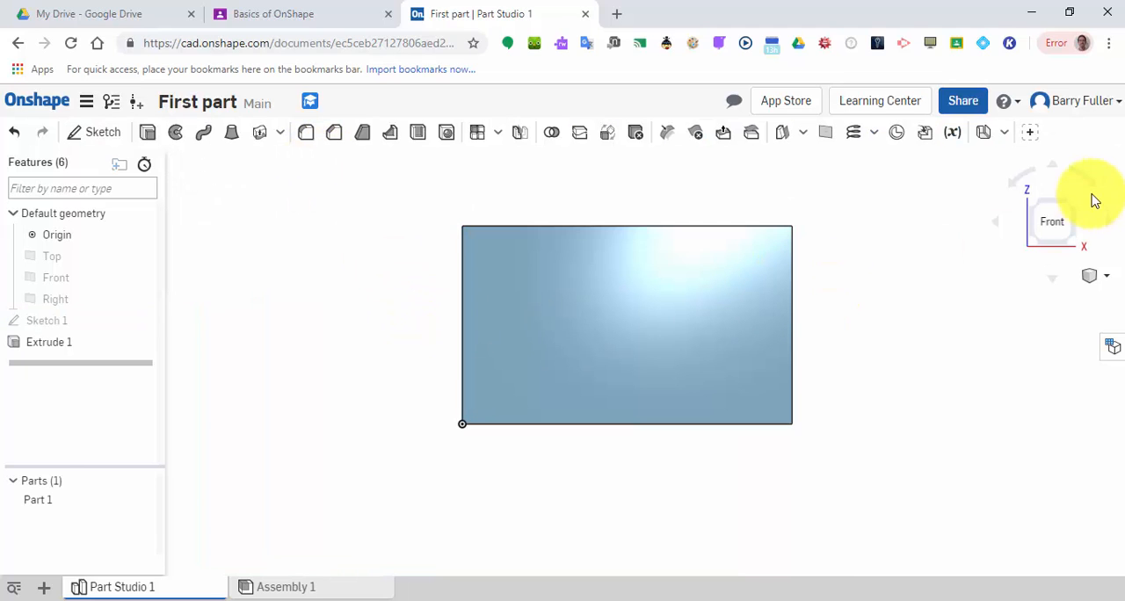
# Reopen the rectangle sketch, set the rectangle's height to 2 in, and finish the sketch.
pyautogui.click(1076, 204)
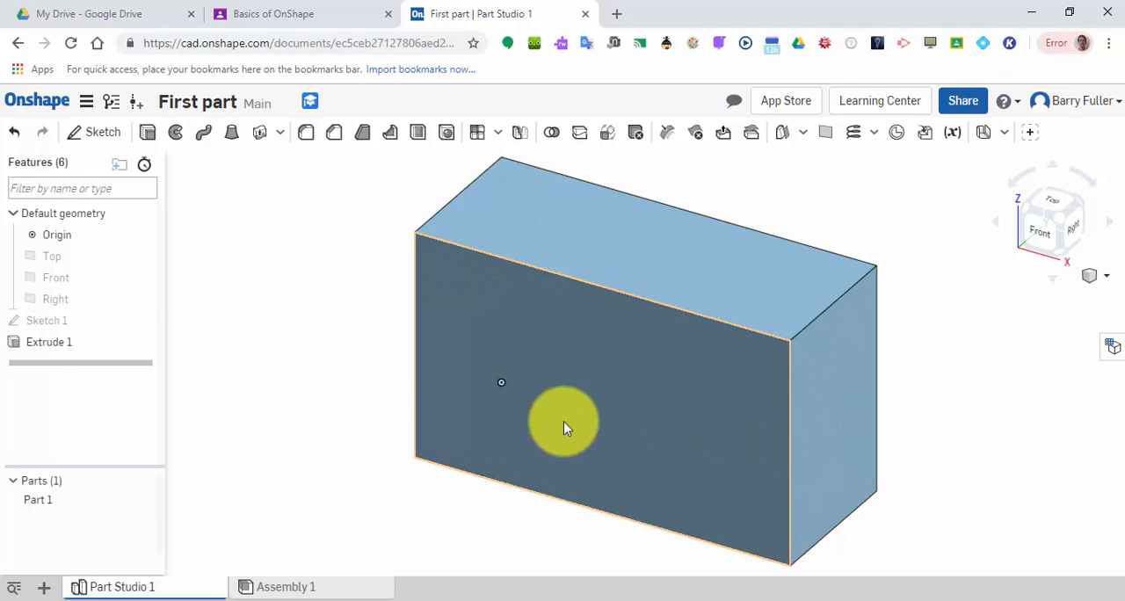
pyautogui.doubleClick(23, 322)
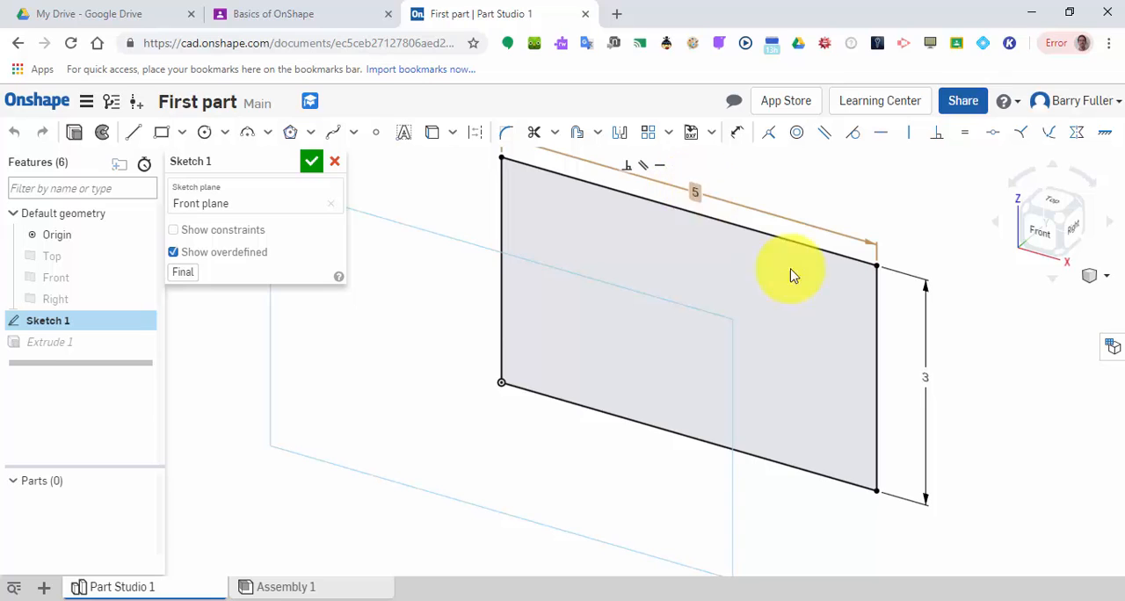
pyautogui.doubleClick(927, 362)
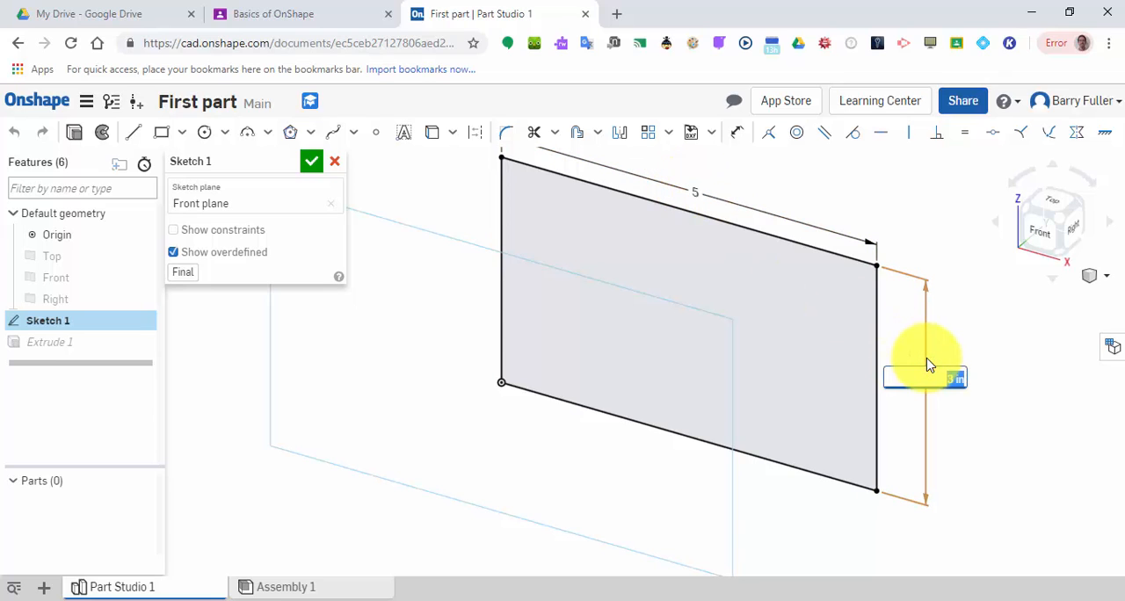
pyautogui.write('2')
pyautogui.press('Return')
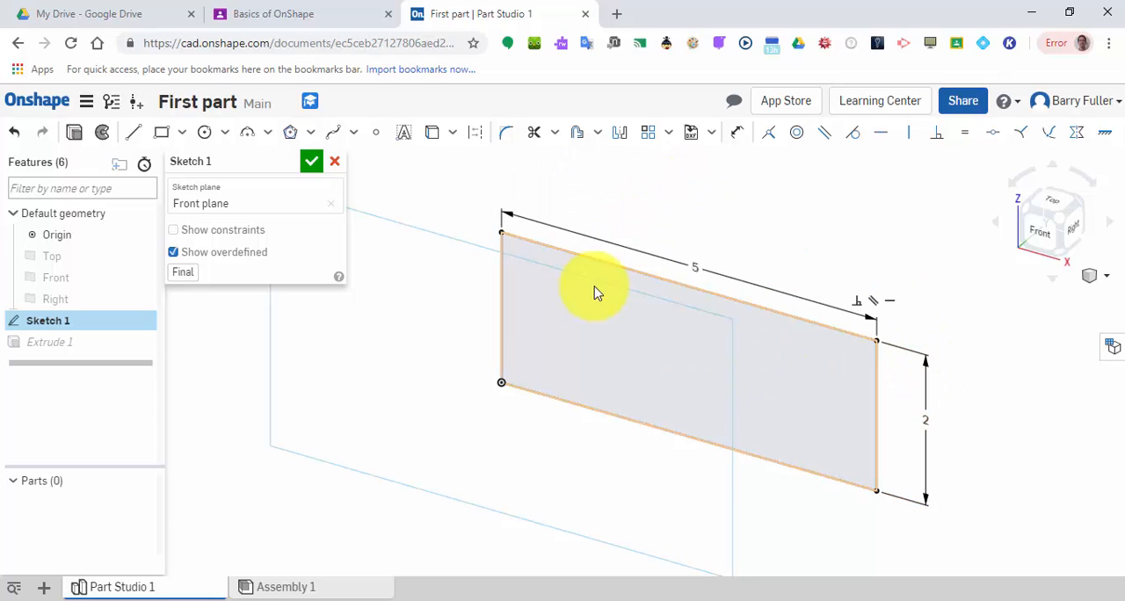
pyautogui.click(311, 161)
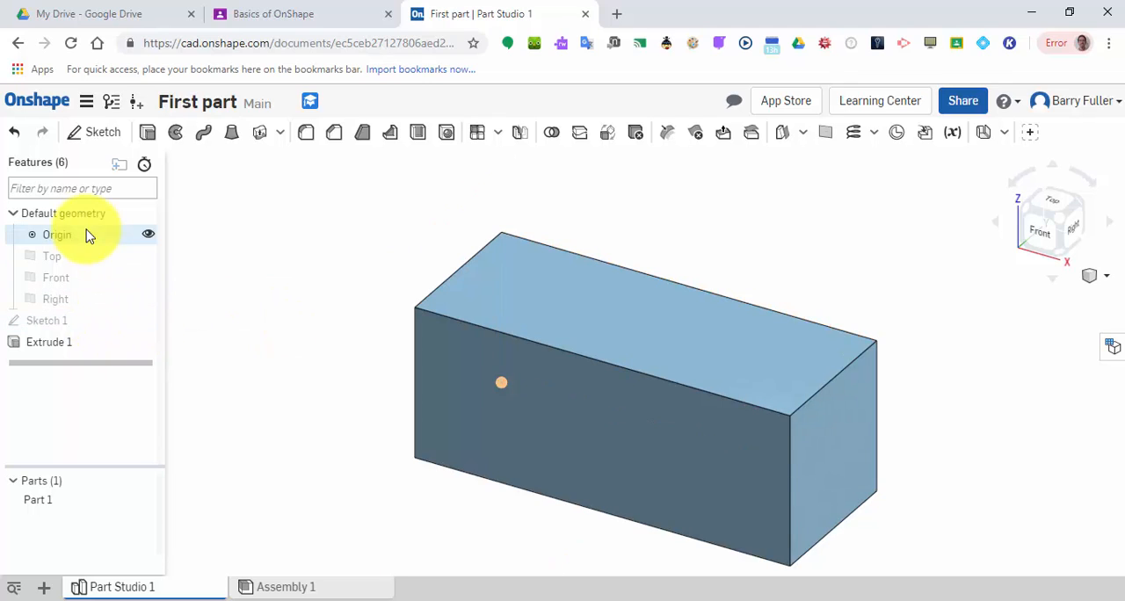
# Start a sketch on the block's top face and draw a circle about 0.76 in in diameter near the face's middle.
pyautogui.click(91, 139)
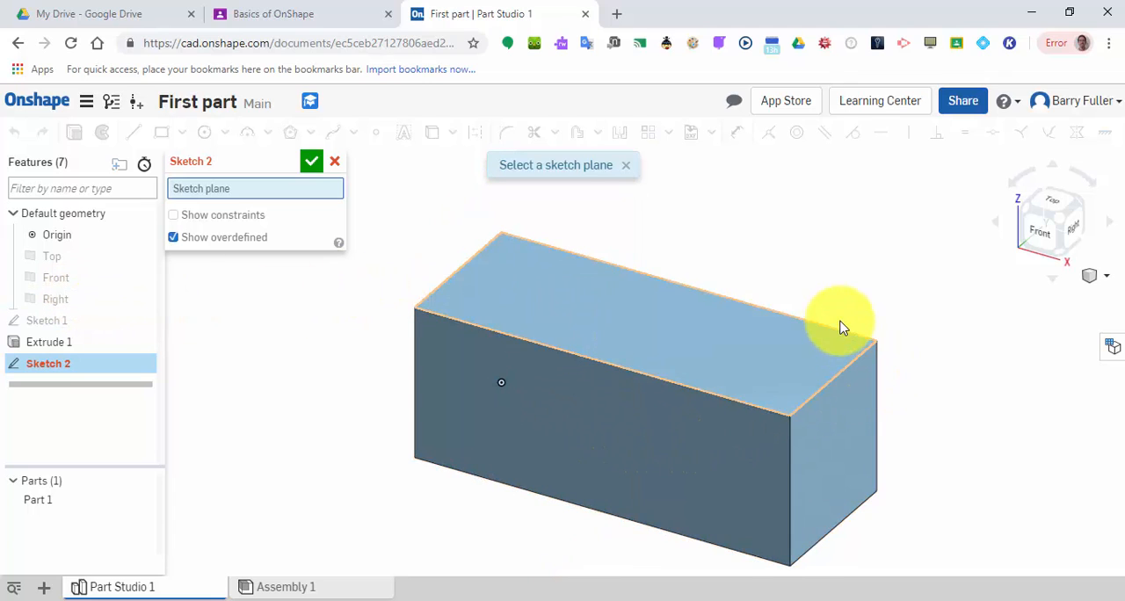
pyautogui.click(722, 334)
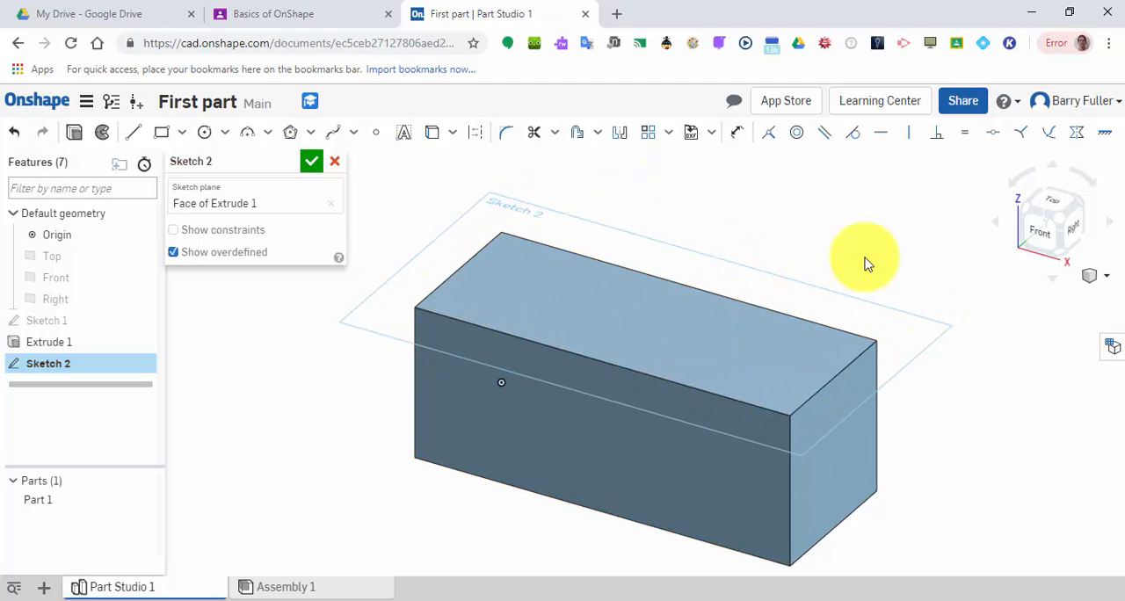
pyautogui.click(1053, 209)
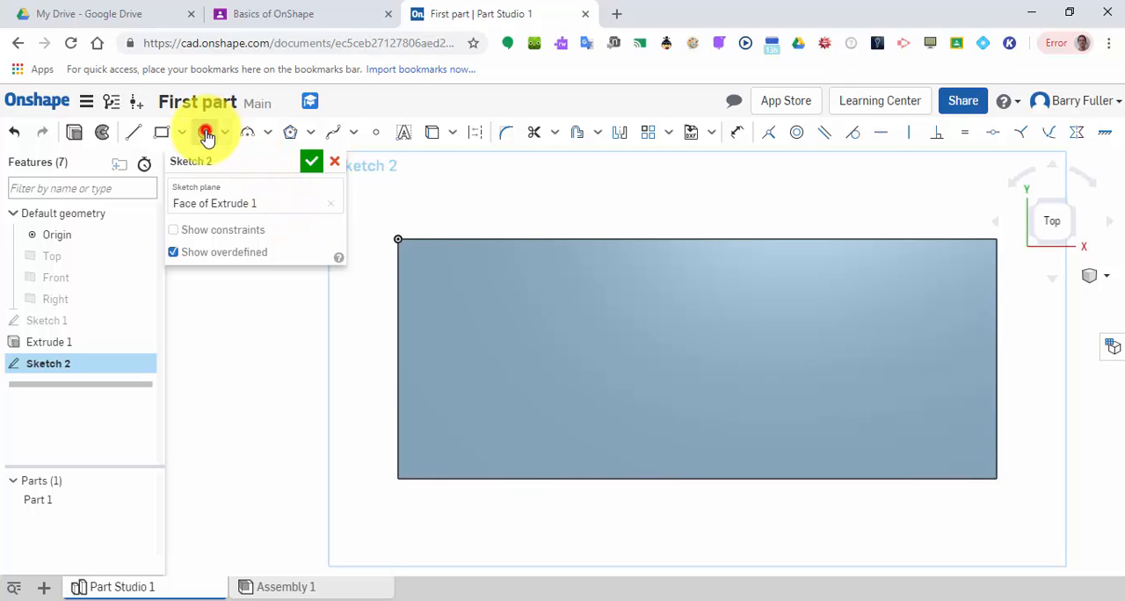
pyautogui.click(205, 134)
pyautogui.click(663, 349)
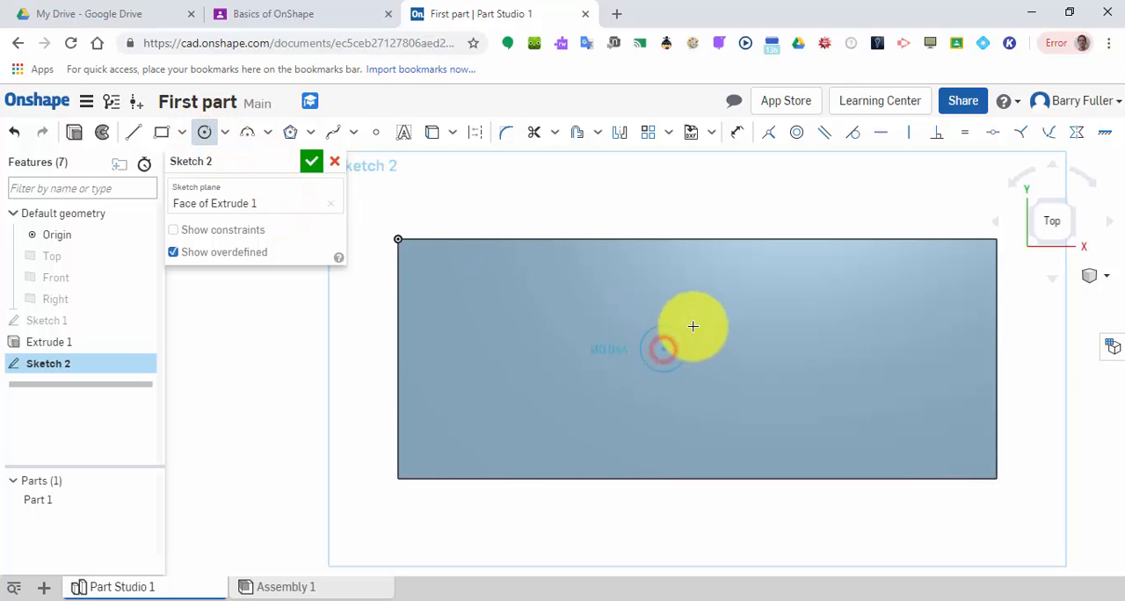
pyautogui.click(696, 317)
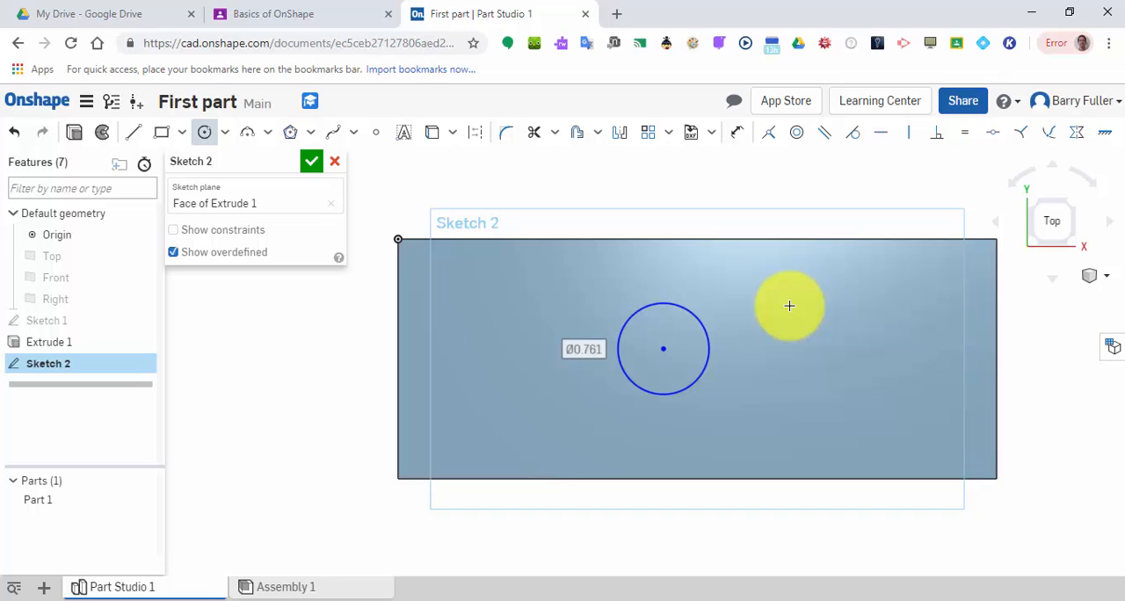
pyautogui.rightClick(790, 306)
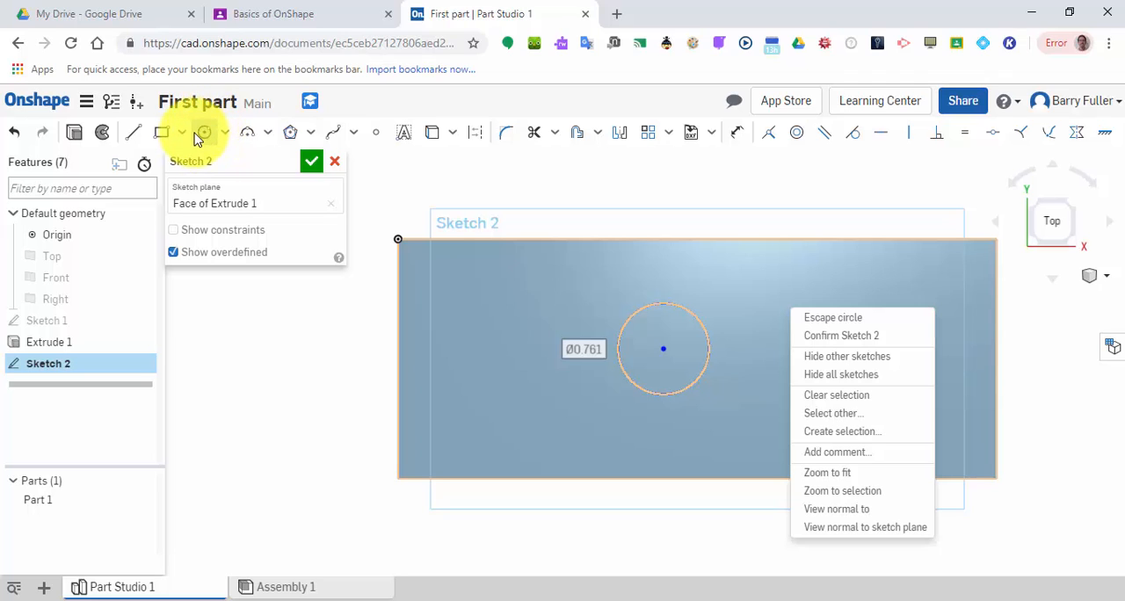
pyautogui.click(665, 261)
# Draw two more circles about 0.59 in and 0.63 in in diameter to the right of the first circle.
pyautogui.click(769, 311)
pyautogui.click(803, 304)
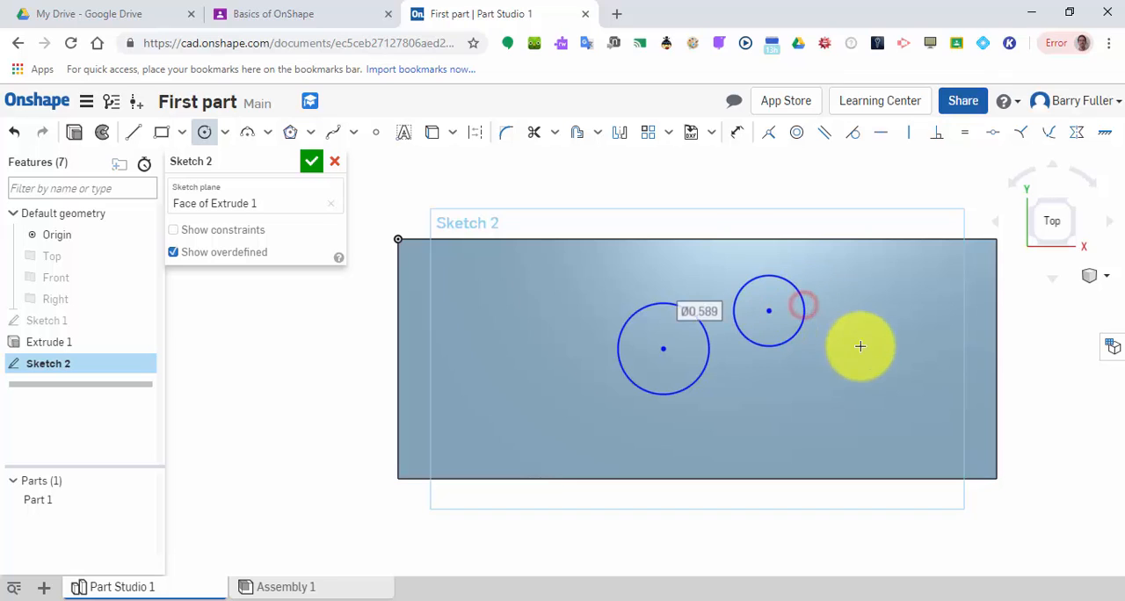
pyautogui.click(867, 353)
pyautogui.click(890, 324)
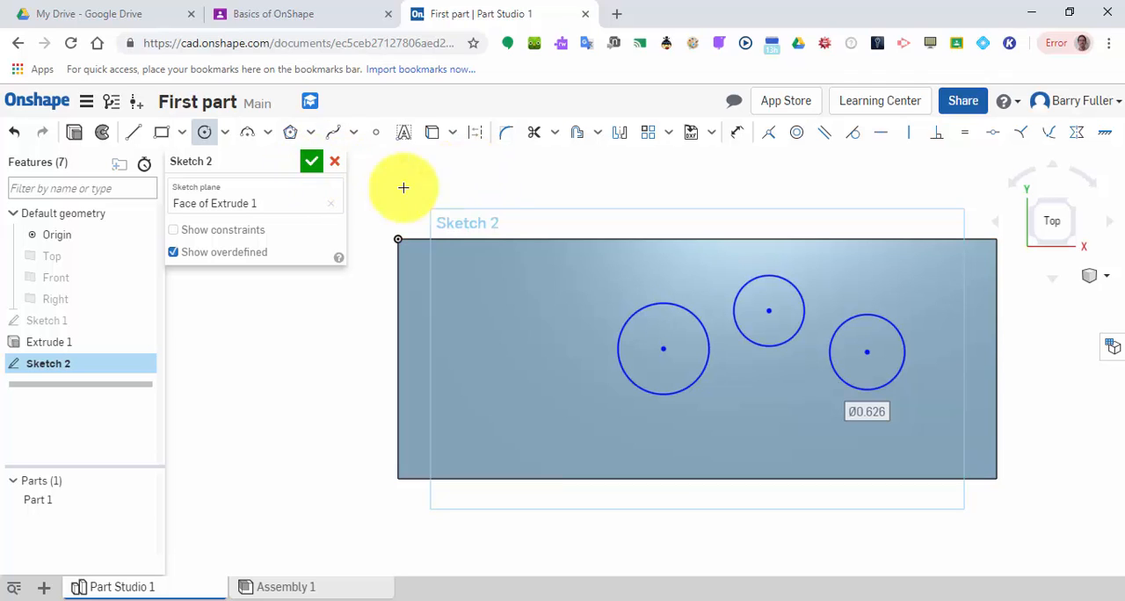
# Undo the two smaller circles on the top face, keep only the middle circle, and leave the Circle tool.
pyautogui.click(29, 137)
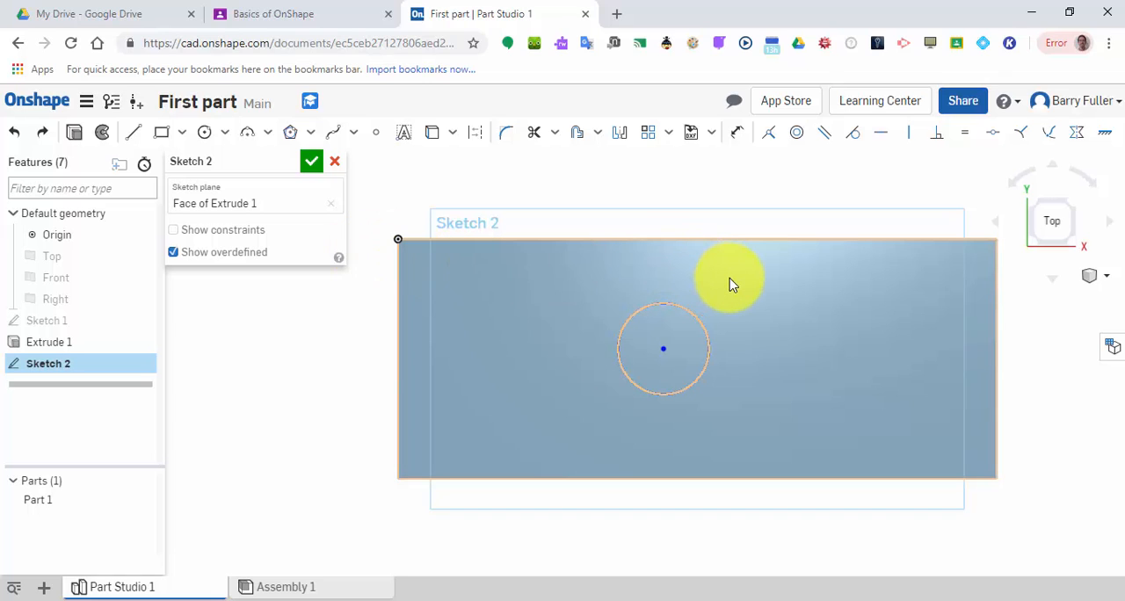
pyautogui.click(206, 133)
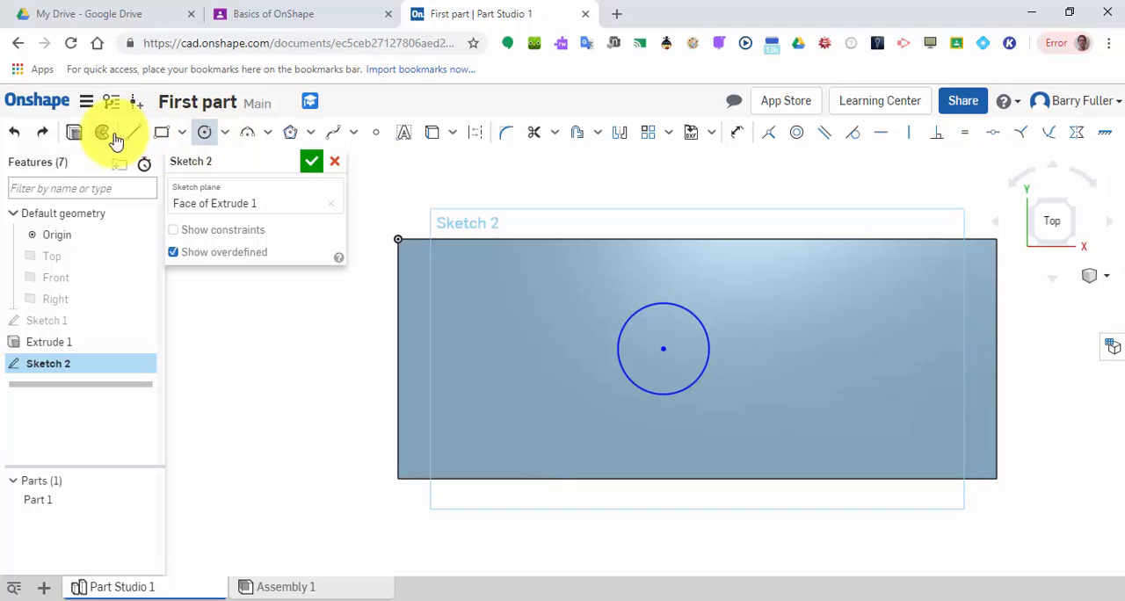
pyautogui.rightClick(779, 301)
pyautogui.click(809, 311)
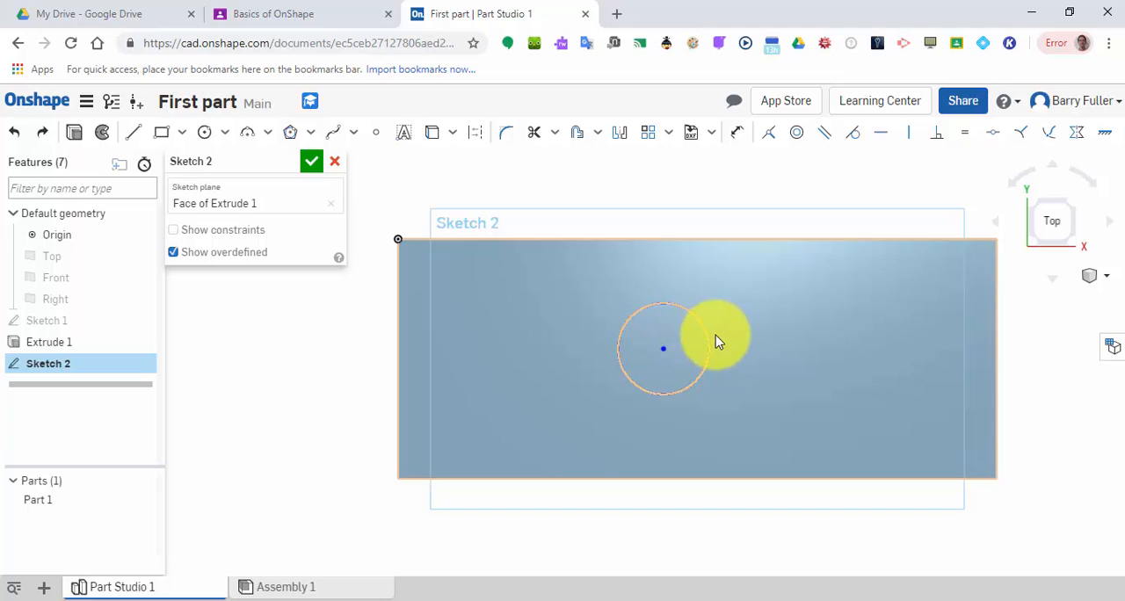
# Enlarge the remaining circle freehand to about 1.19 in in diameter and move its center toward the face's middle.
pyautogui.moveTo(710, 336); pyautogui.dragTo(736, 326)
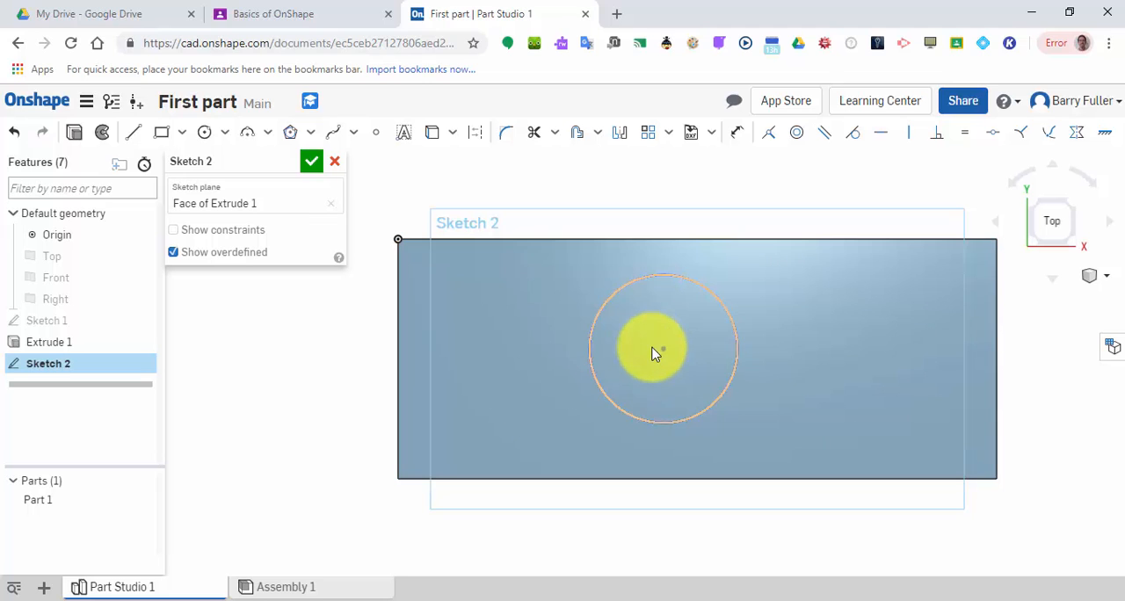
pyautogui.moveTo(662, 349); pyautogui.dragTo(698, 349)
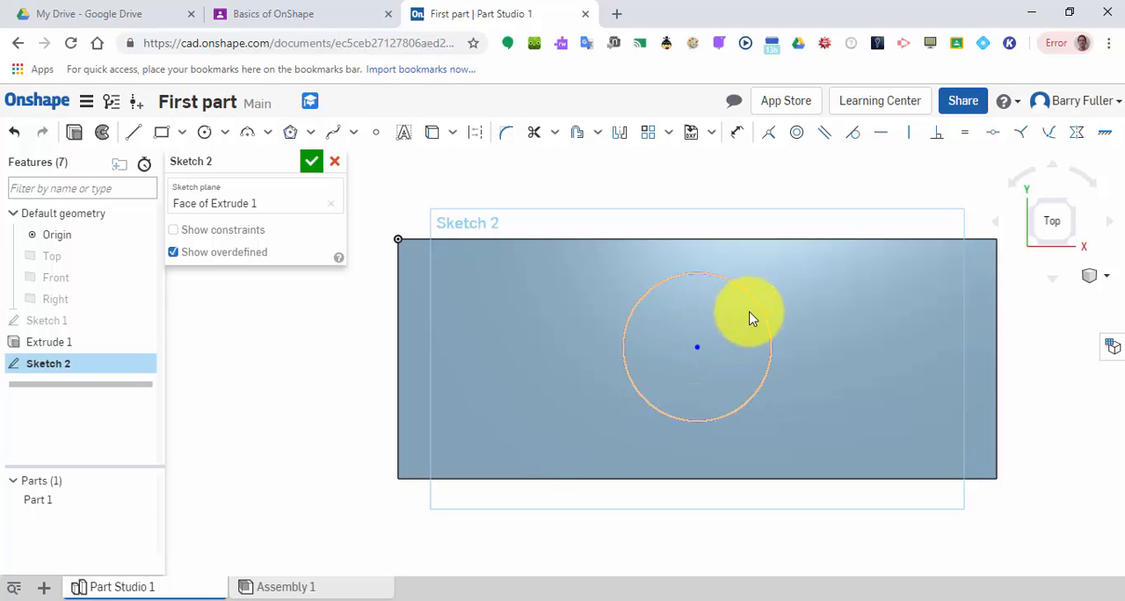
pyautogui.moveTo(753, 307)
pyautogui.mouseDown()
pyautogui.moveTo(767, 297)
pyautogui.moveTo(746, 301)
pyautogui.mouseUp()
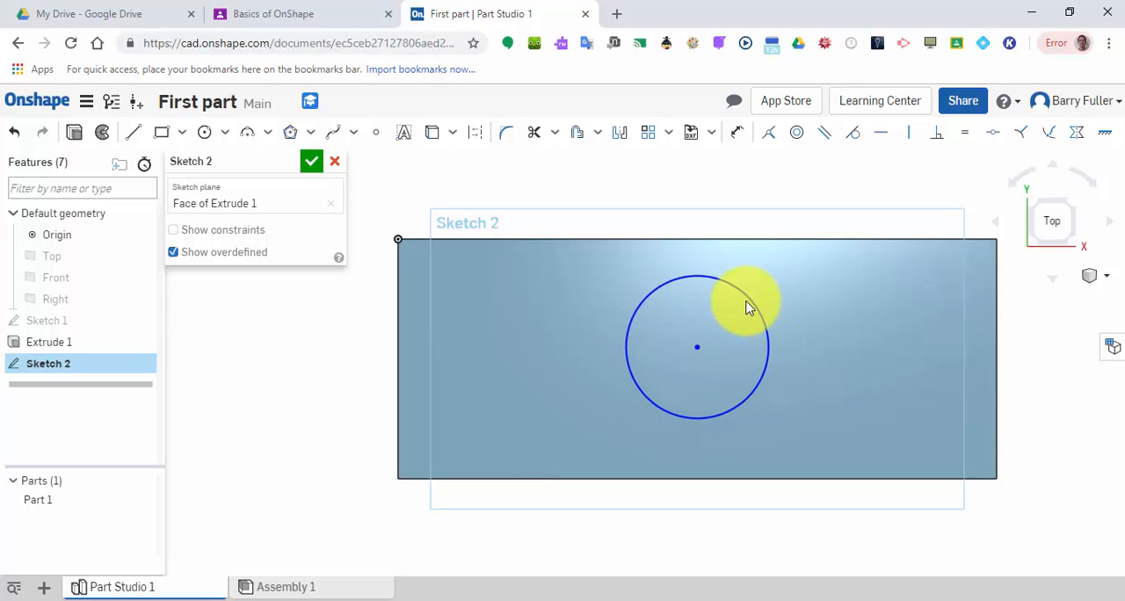
# Dimension the circle's diameter to 1.5 in.
pyautogui.click(738, 133)
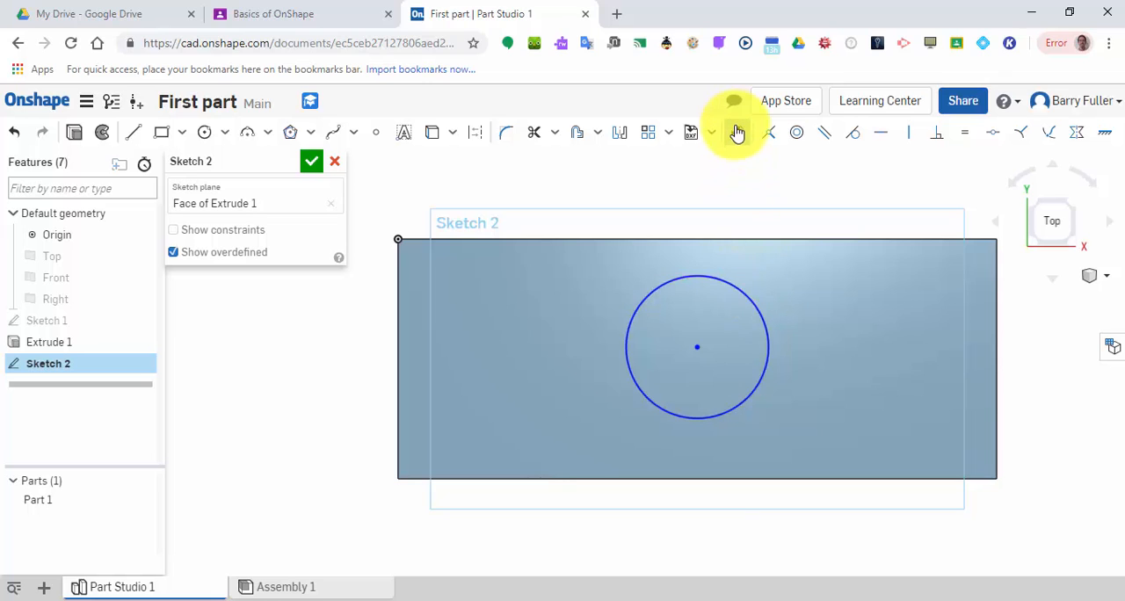
pyautogui.click(744, 297)
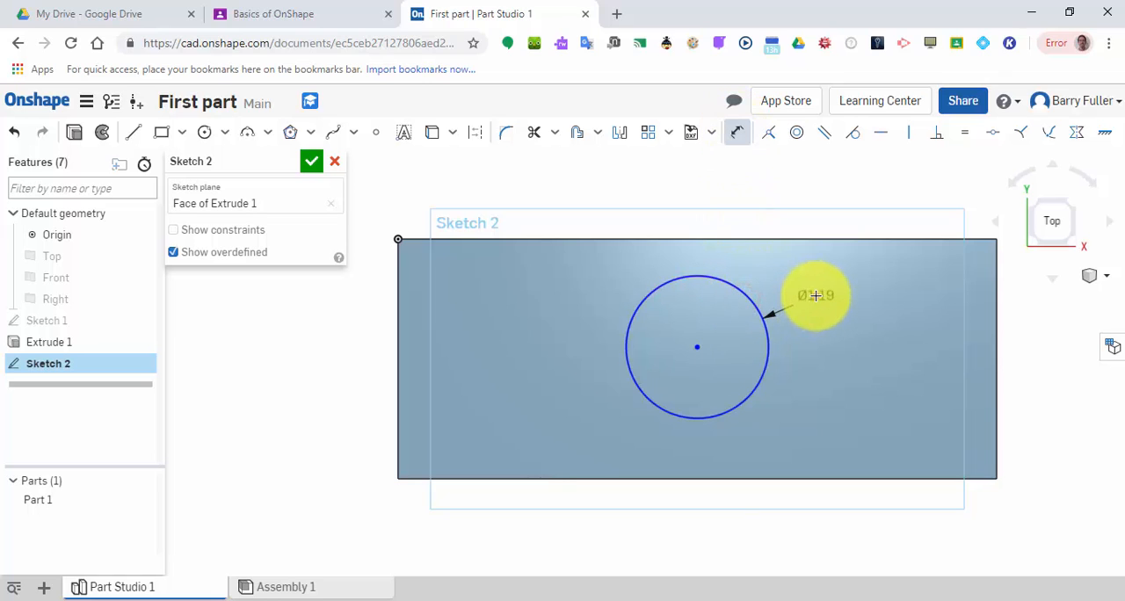
pyautogui.click(814, 295)
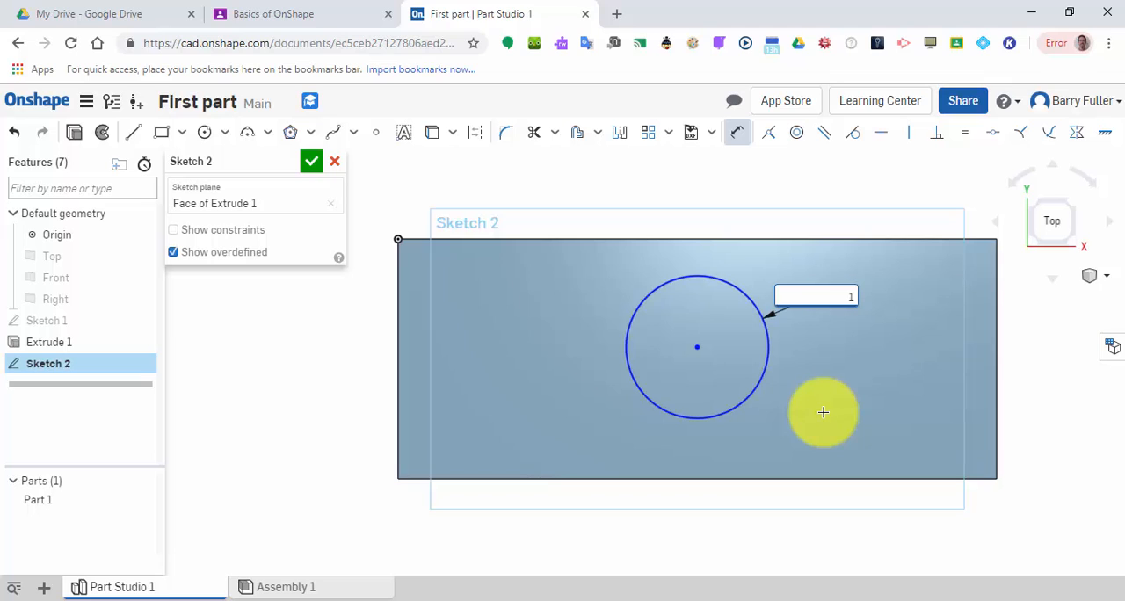
pyautogui.write('1.5')
pyautogui.press('Return')
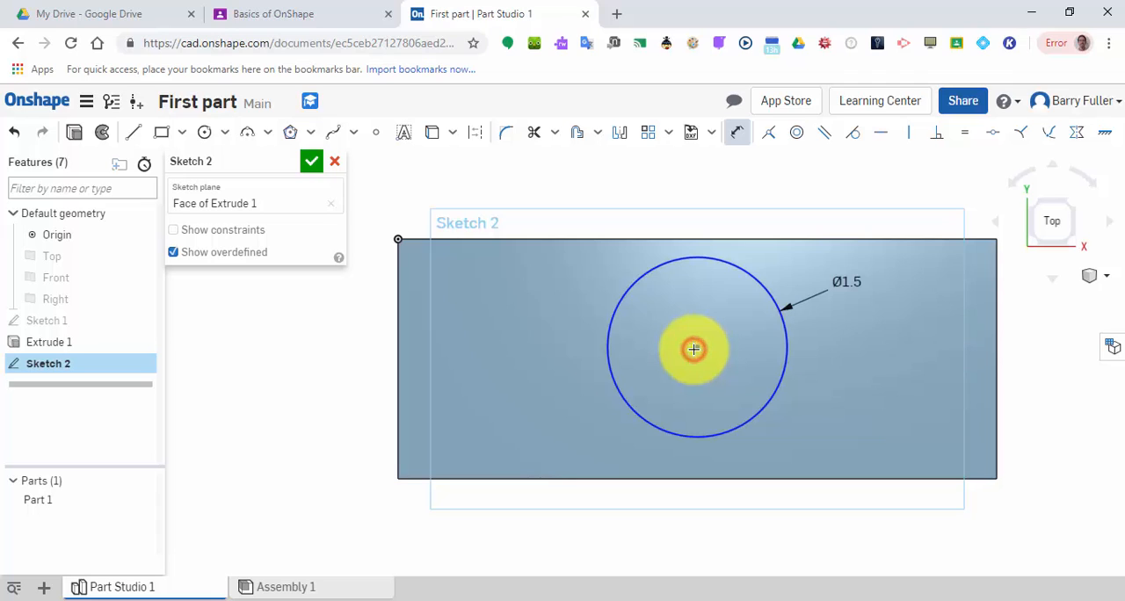
# Dimension the circle's center horizontally from the block's left edge as 5/2 in.
pyautogui.click(397, 348)
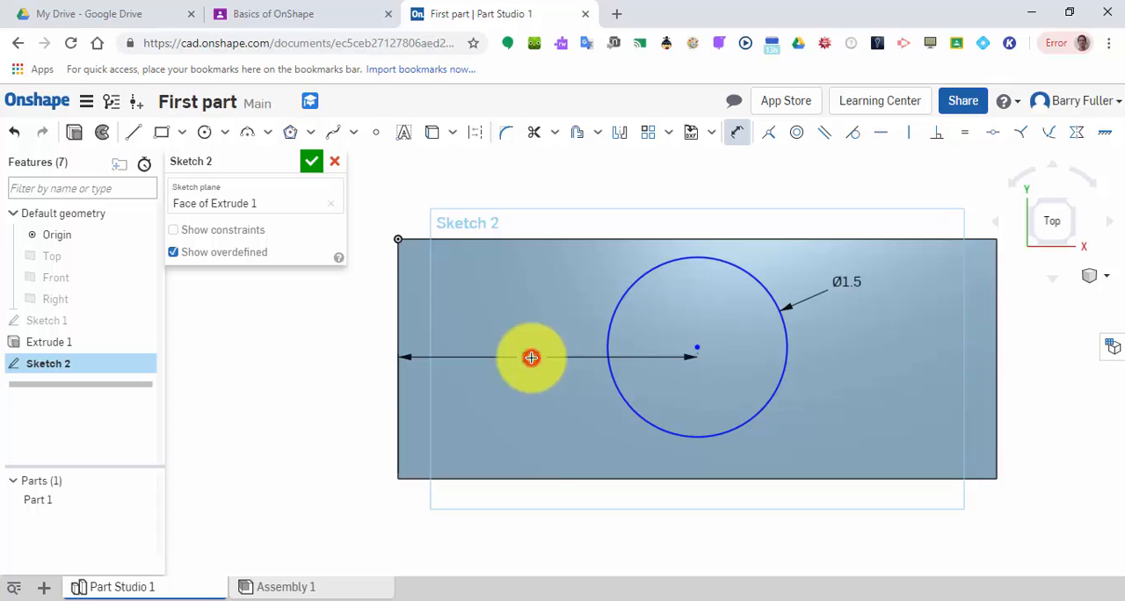
pyautogui.click(531, 358)
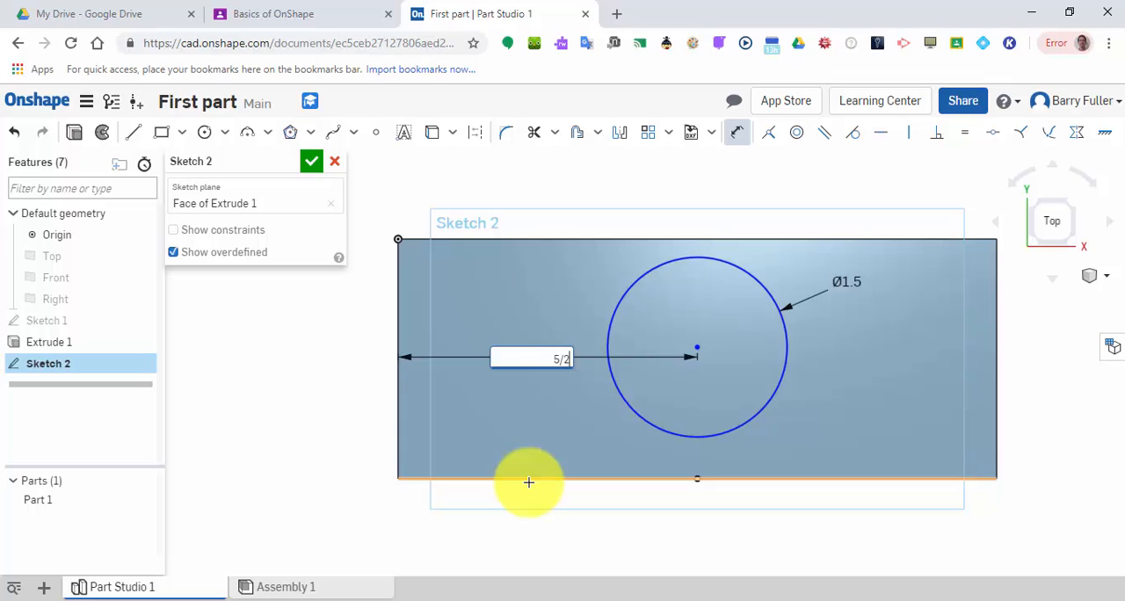
pyautogui.press('Return')
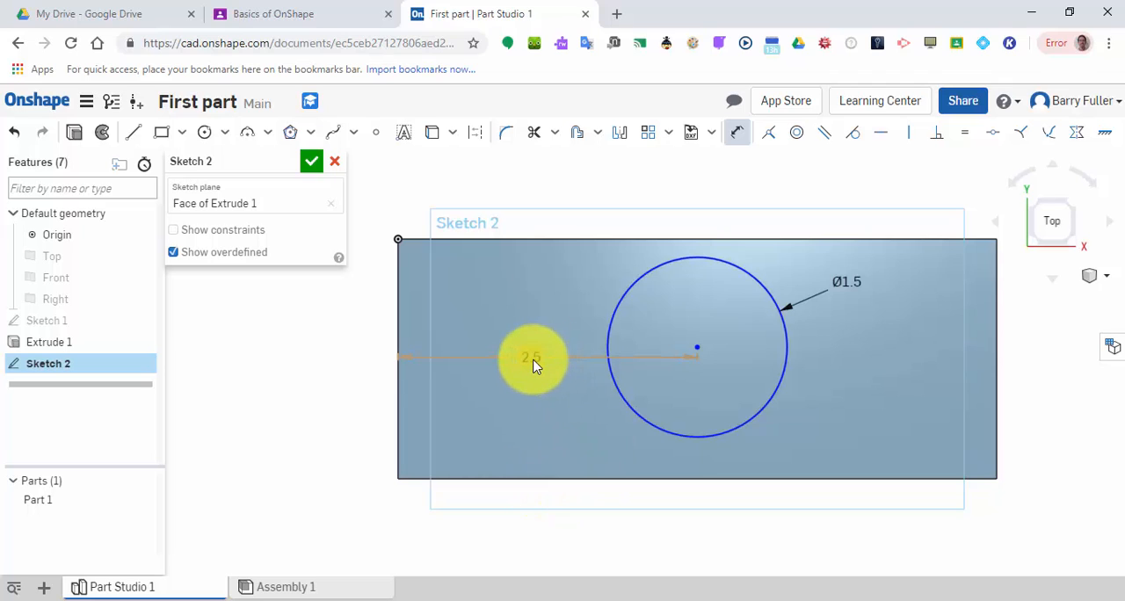
# Dimension the circle's center vertically from the face's upper edge as 2/2 in and finish the sketch.
pyautogui.click(700, 343)
pyautogui.click(773, 239)
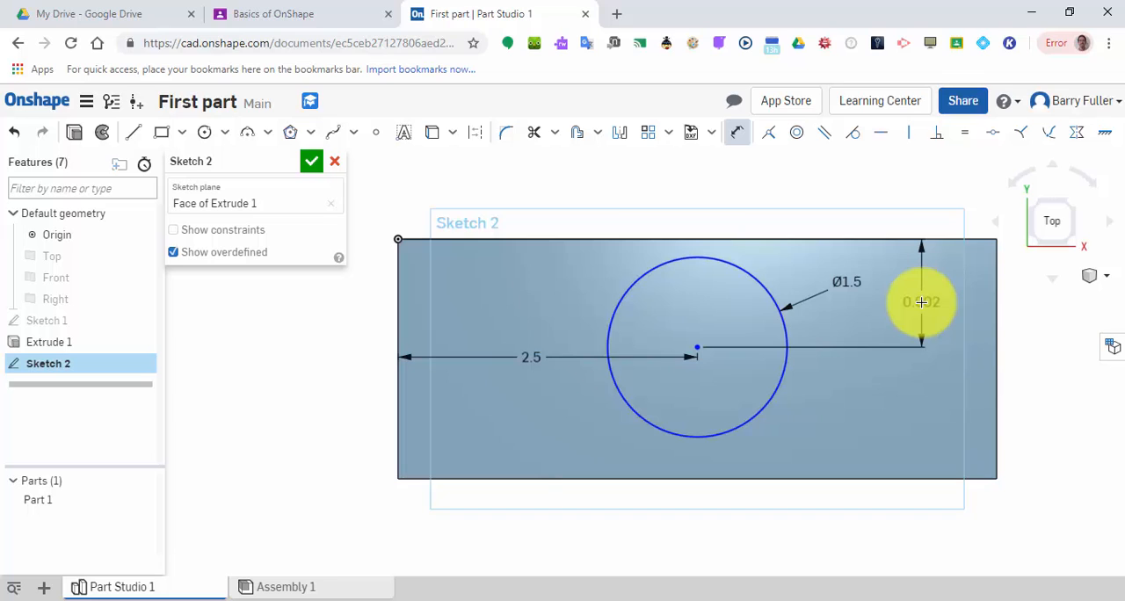
pyautogui.click(921, 301)
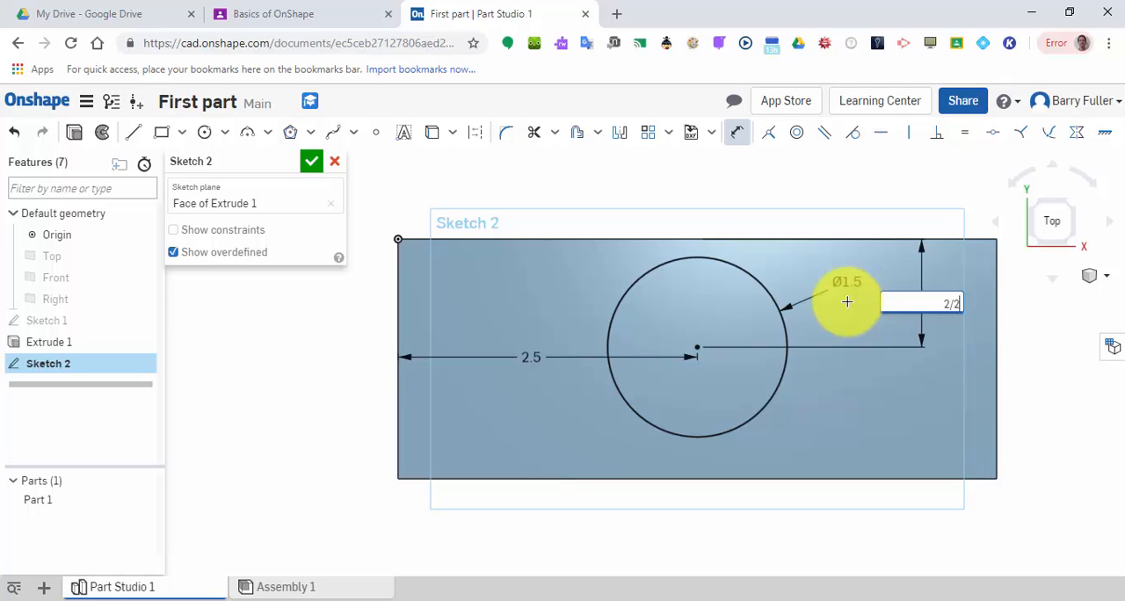
pyautogui.press('Return')
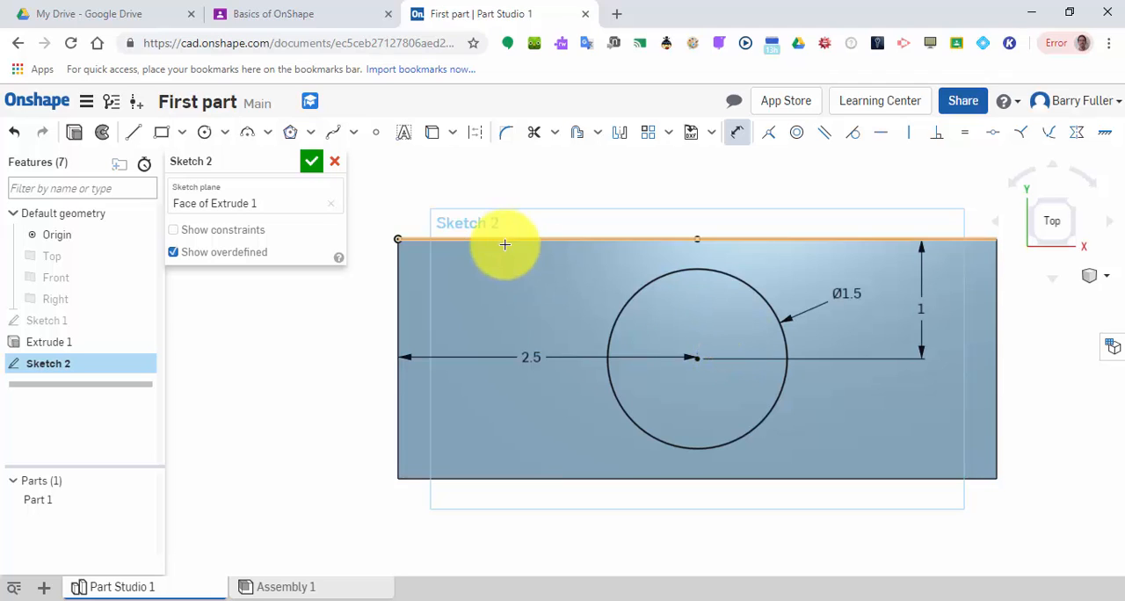
pyautogui.click(320, 159)
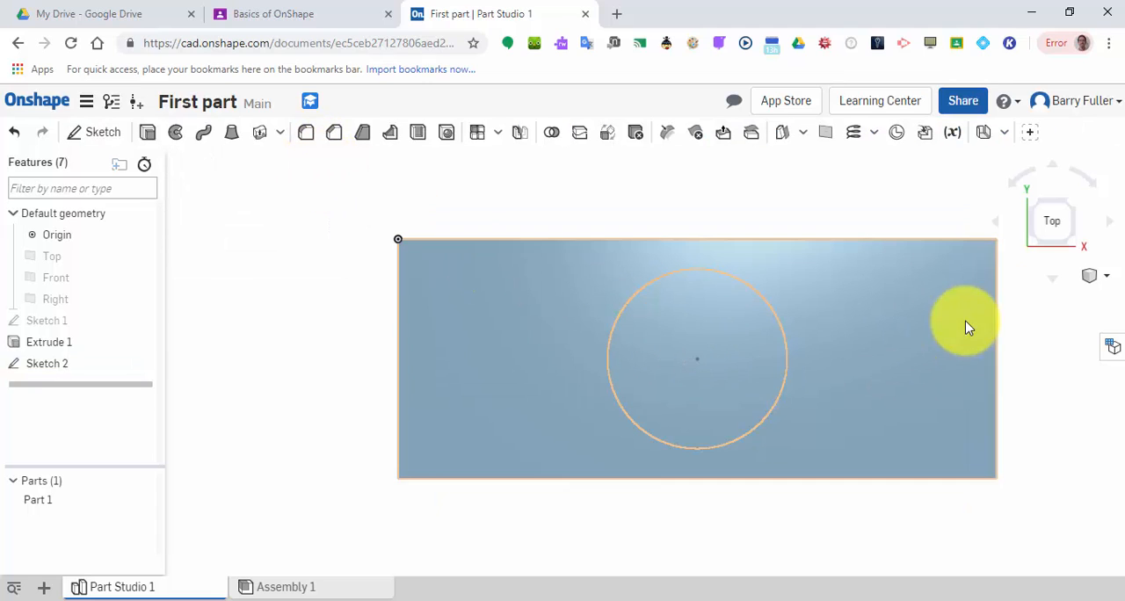
# Extrude the circle's region as a Remove cut, with the direction flipped down into the block.
pyautogui.click(1080, 245)
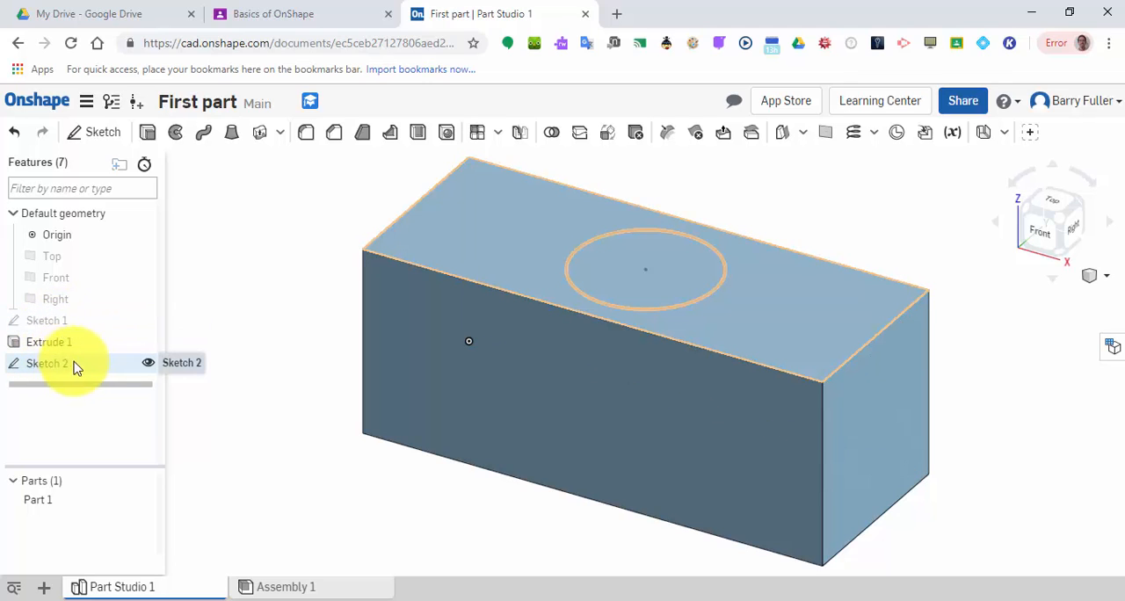
pyautogui.click(147, 133)
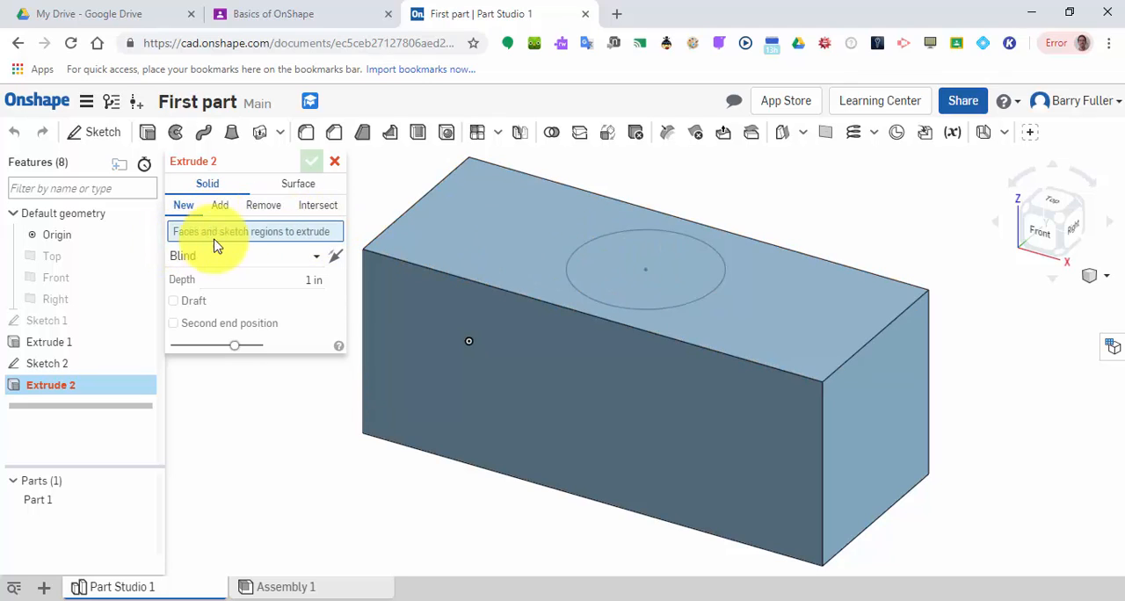
pyautogui.click(627, 272)
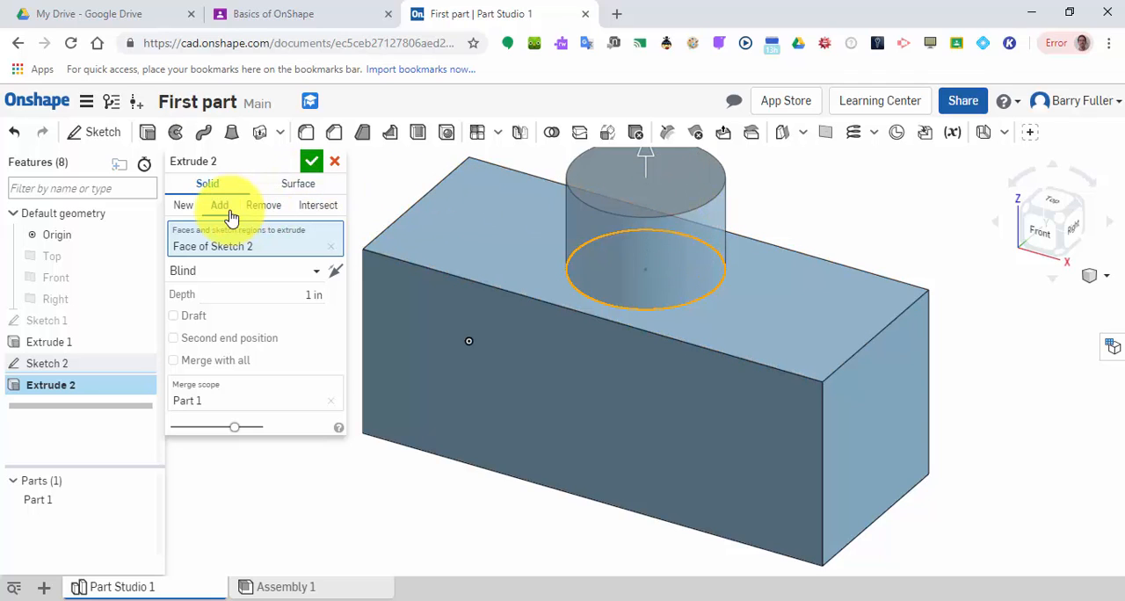
pyautogui.click(329, 270)
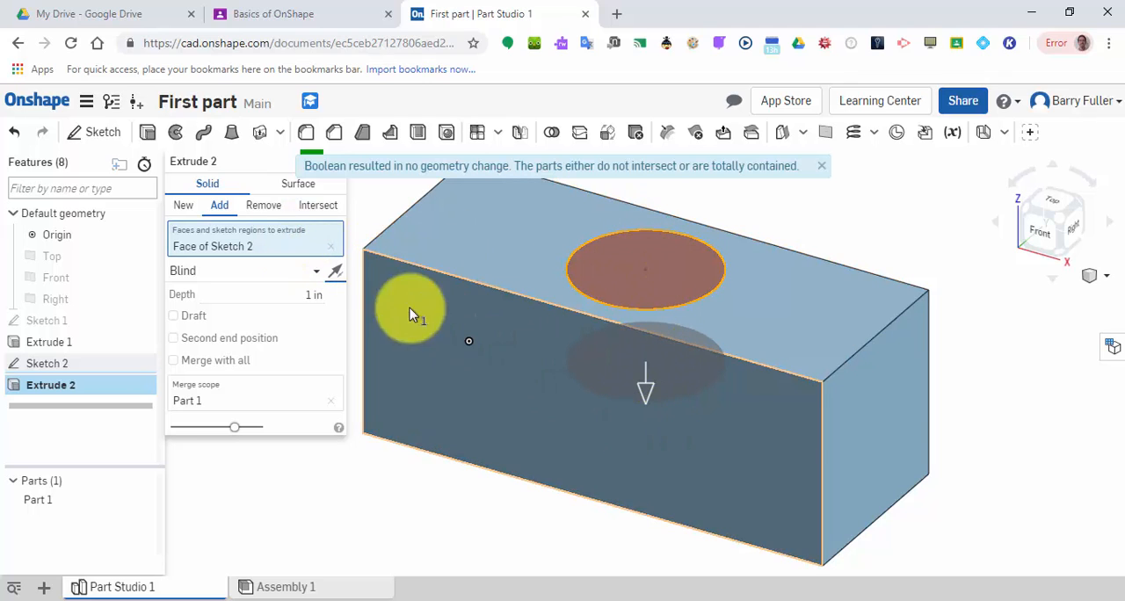
pyautogui.click(268, 207)
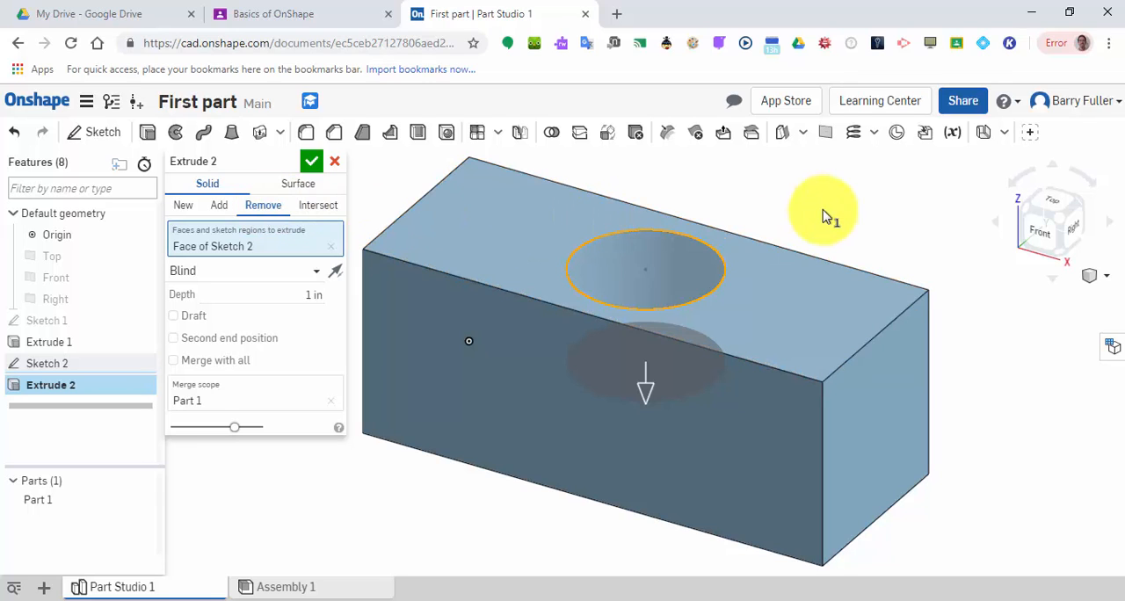
# Try the Up to next end type for the circular cut and inspect the hole.
pyautogui.moveTo(826, 220); pyautogui.dragTo(854, 224, button='right')
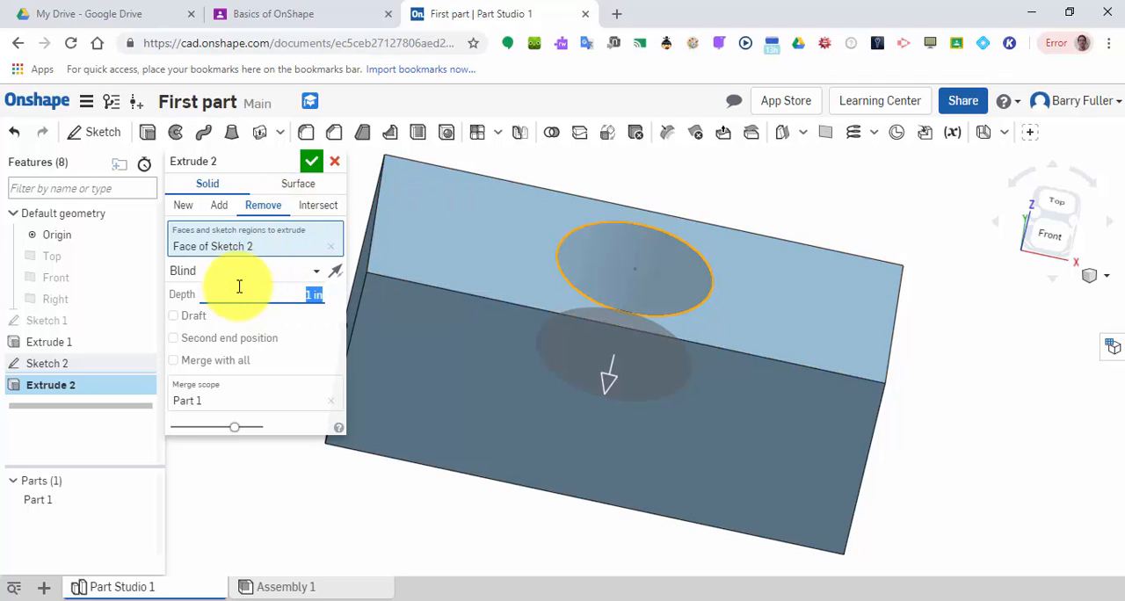
pyautogui.click(237, 280)
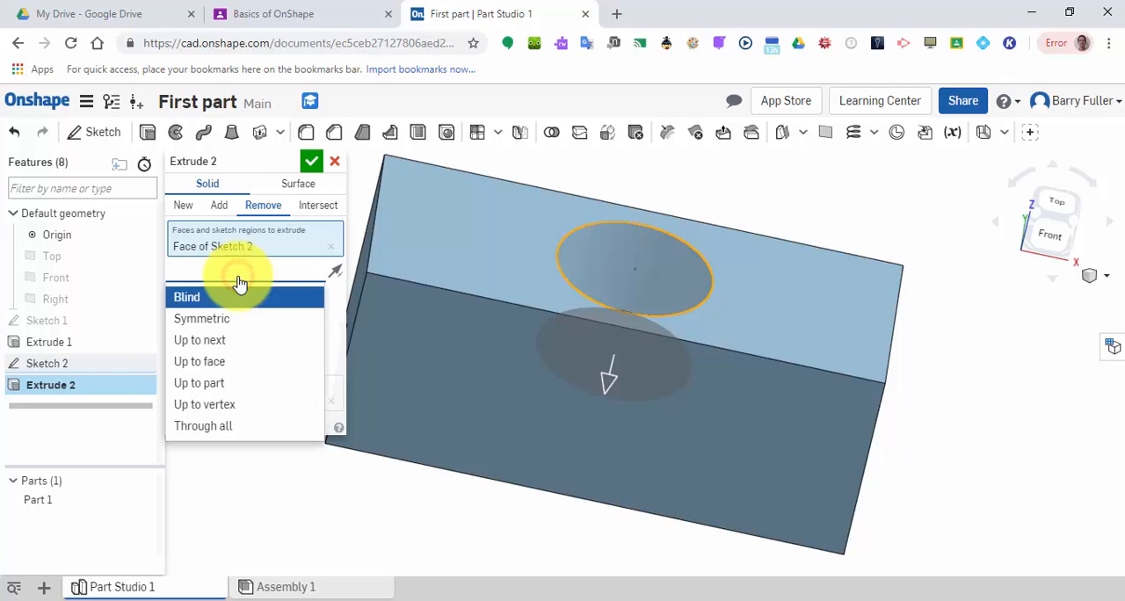
pyautogui.click(233, 350)
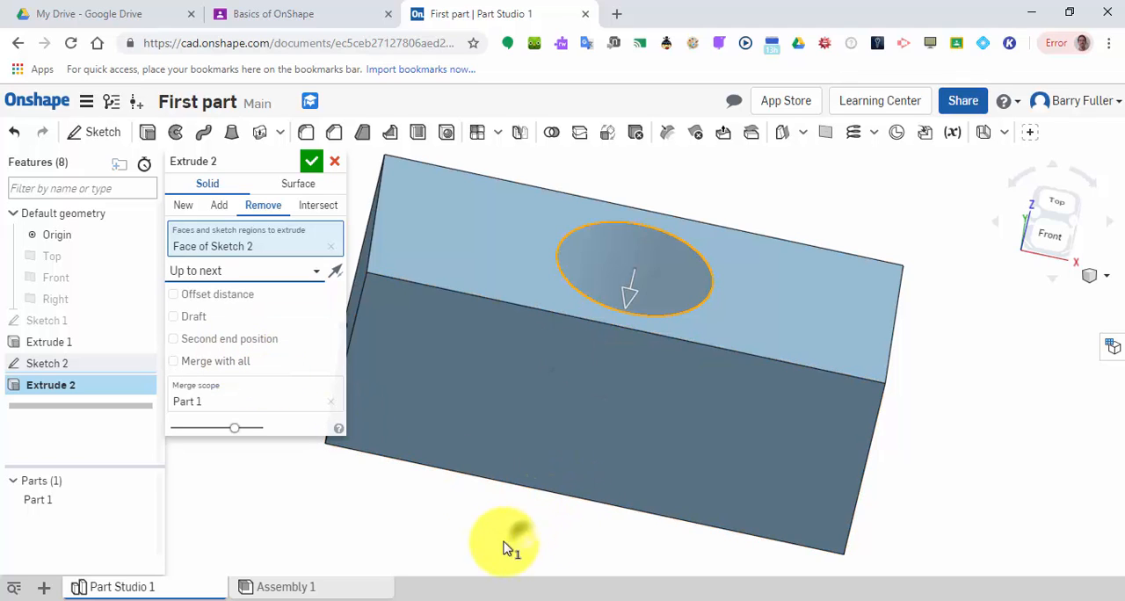
pyautogui.moveTo(510, 545); pyautogui.dragTo(474, 580, button='right')
# Try the Up to face end type for the cut, with the block's bottom face as its limit.
pyautogui.click(236, 272)
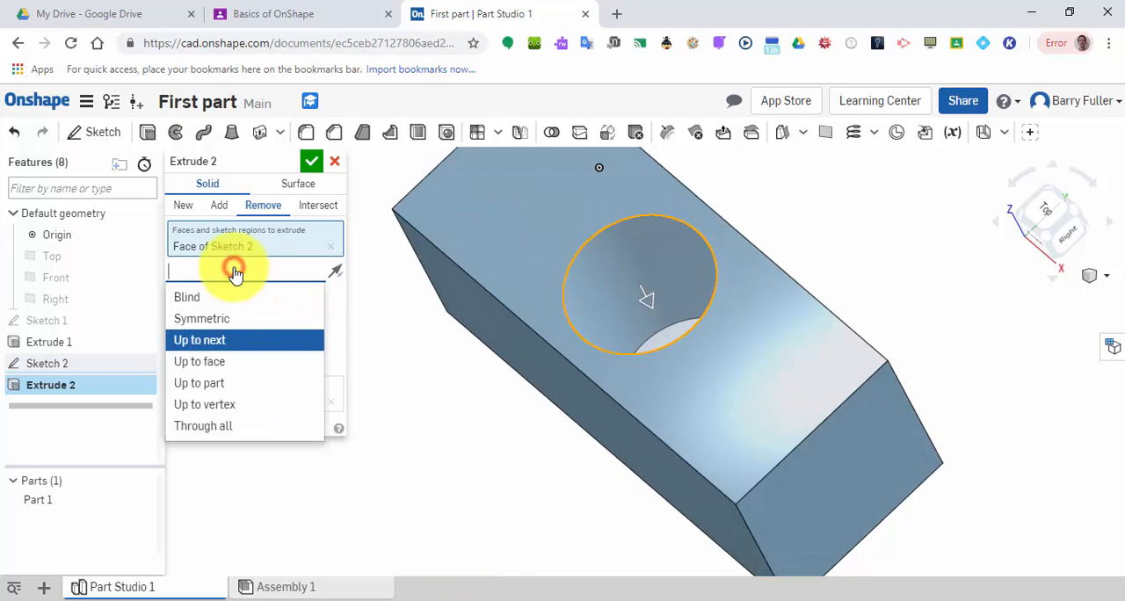
pyautogui.click(233, 371)
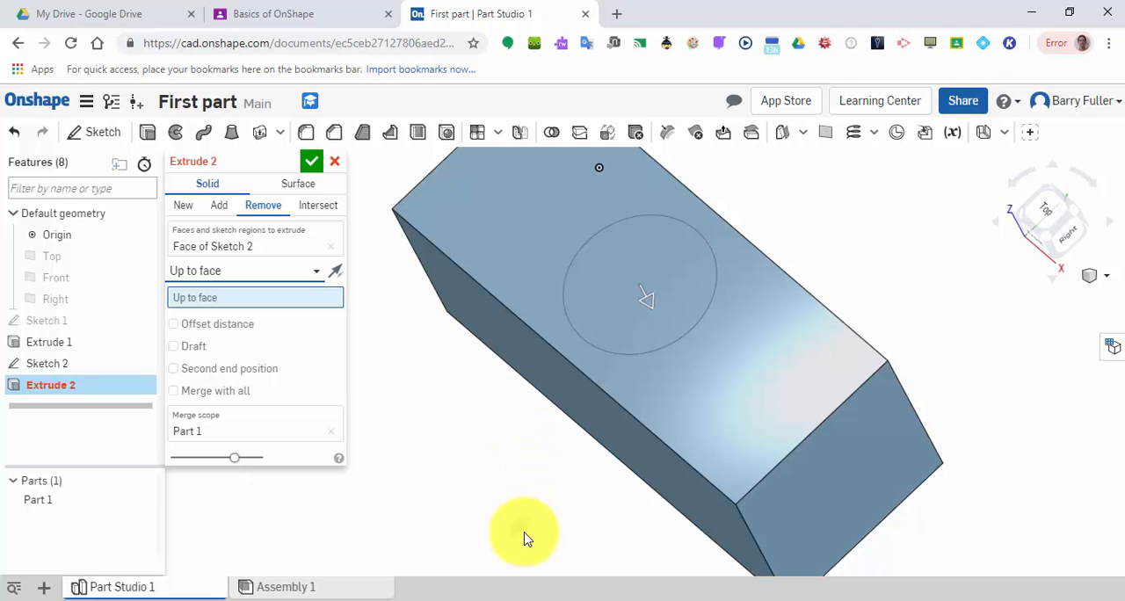
pyautogui.moveTo(525, 532); pyautogui.dragTo(690, 448, button='right')
pyautogui.click(690, 448)
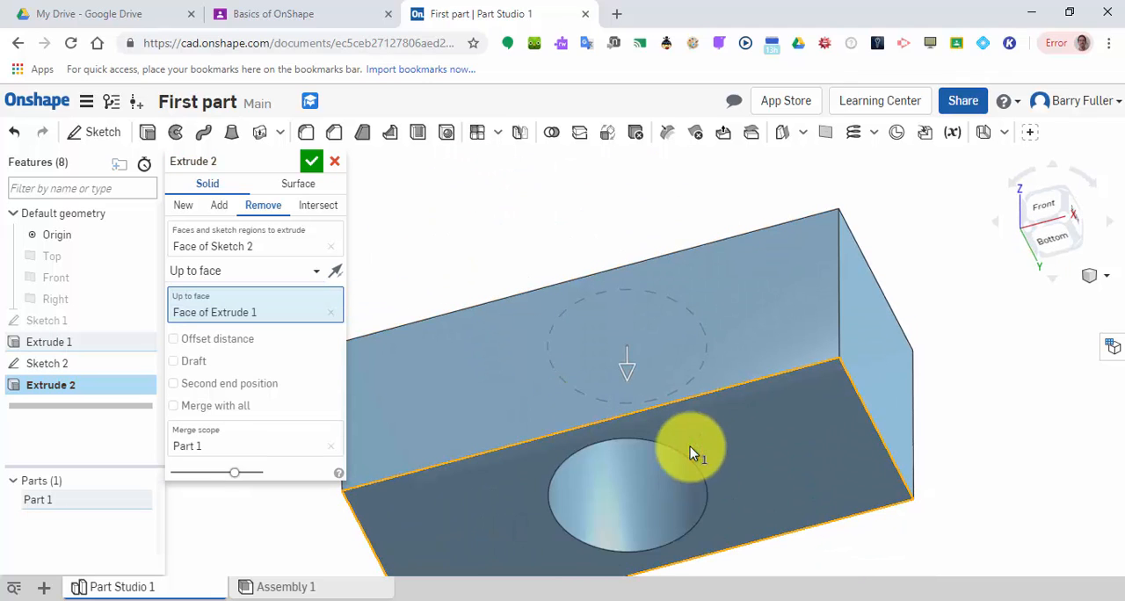
# Set the circular cut's end type to Through all, check the hole, and accept the extrude.
pyautogui.click(224, 268)
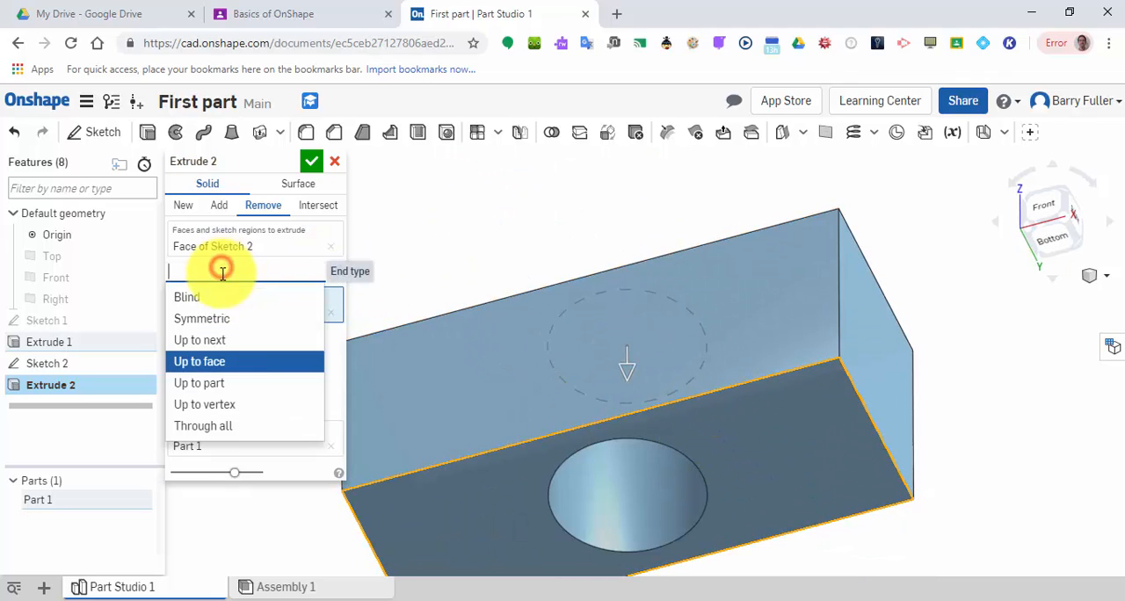
pyautogui.click(230, 427)
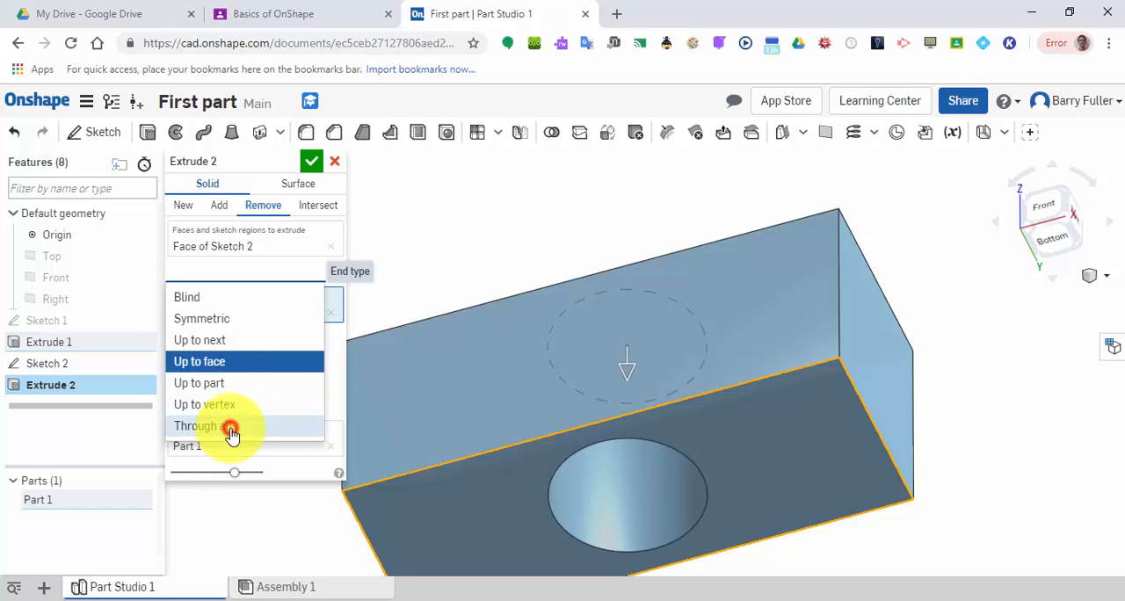
pyautogui.moveTo(604, 301)
pyautogui.mouseDown(button='right')
pyautogui.moveTo(591, 289)
pyautogui.moveTo(590, 360)
pyautogui.moveTo(583, 304)
pyautogui.mouseUp(button='right')
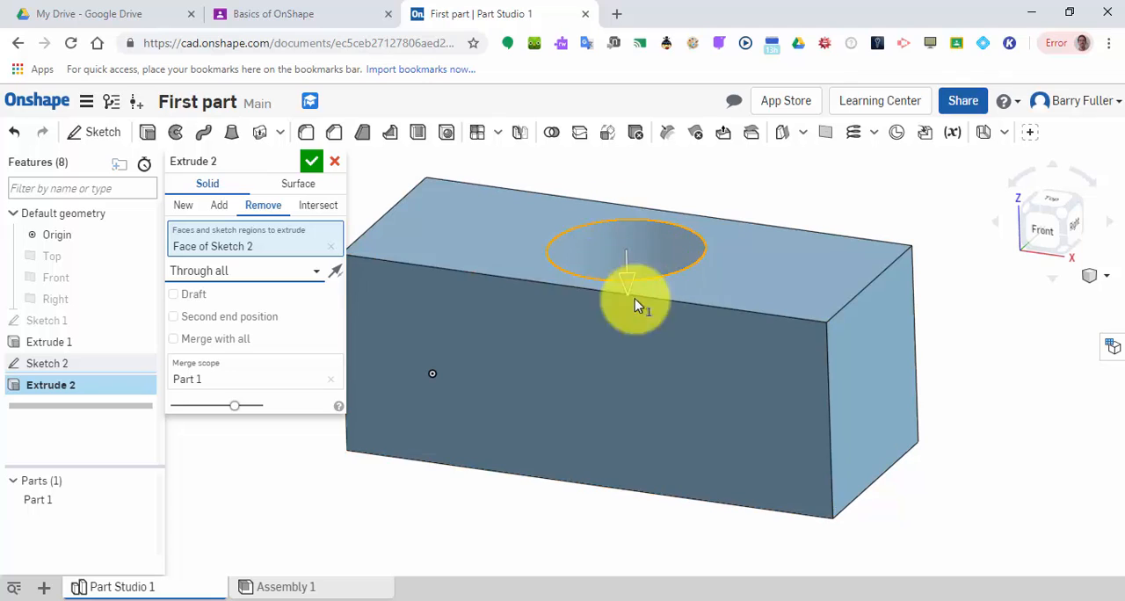
pyautogui.click(314, 163)
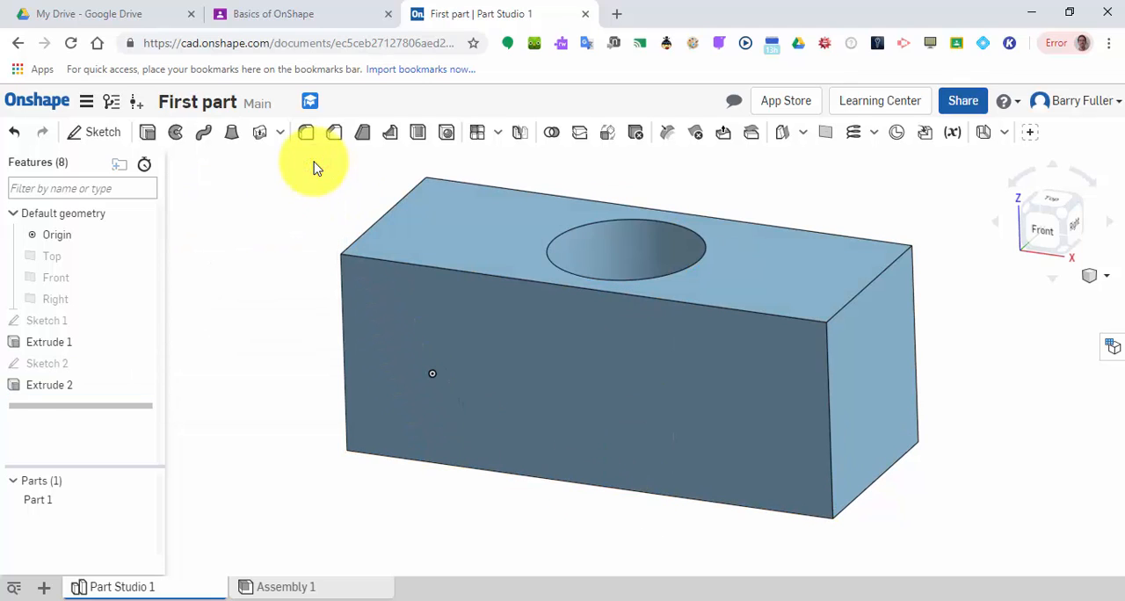
# Return to the documents list and reopen the First part document.
pyautogui.click(1081, 277)
pyautogui.click(1064, 298)
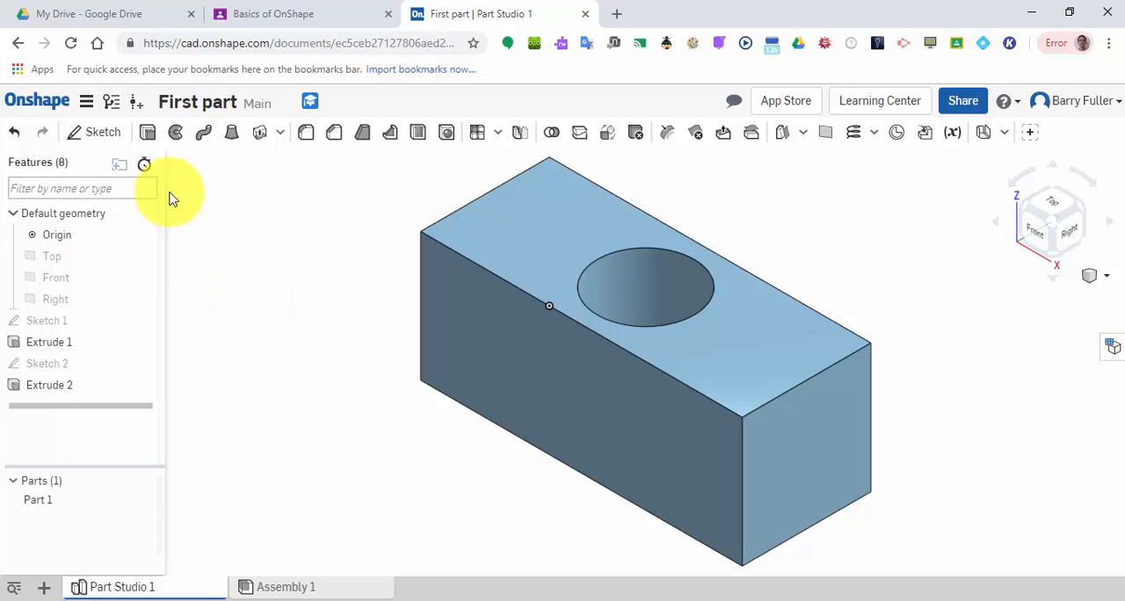
pyautogui.click(24, 101)
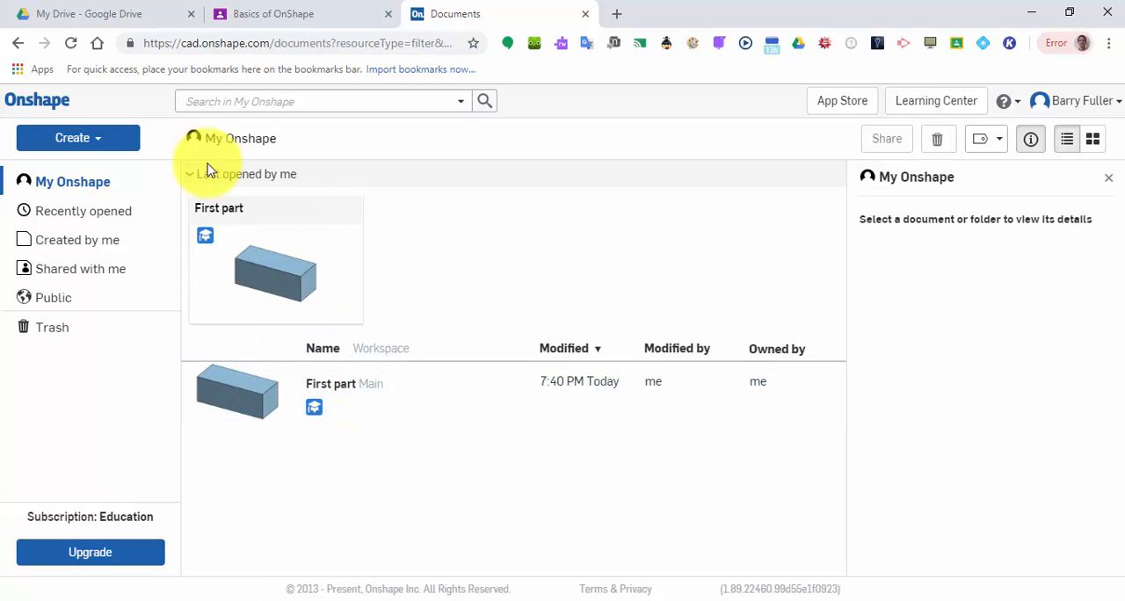
pyautogui.doubleClick(317, 383)
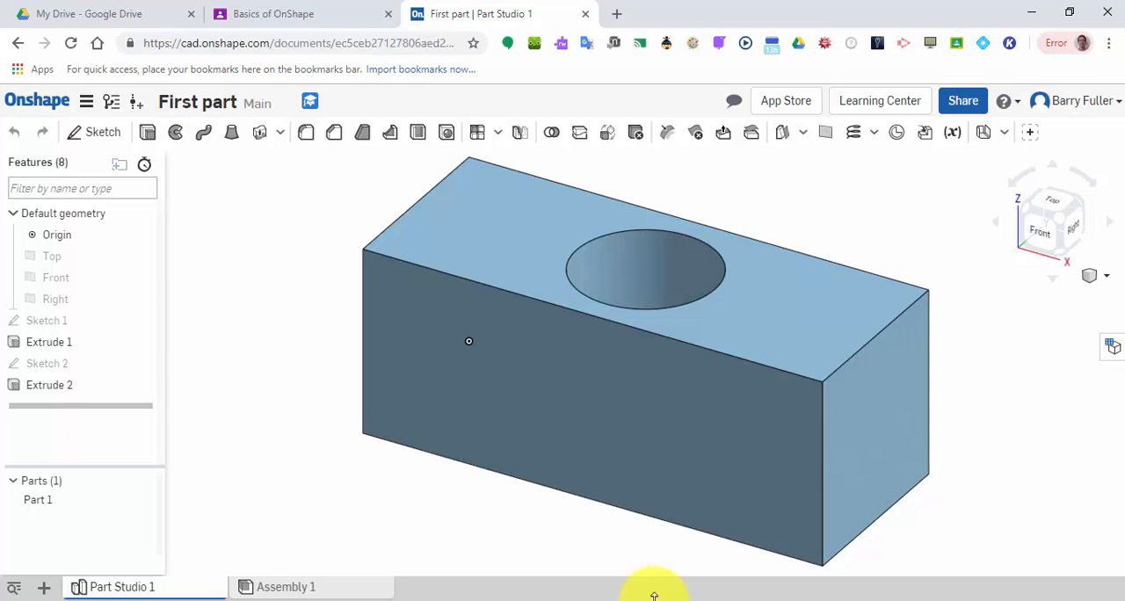
pyautogui.moveTo(668, 599)
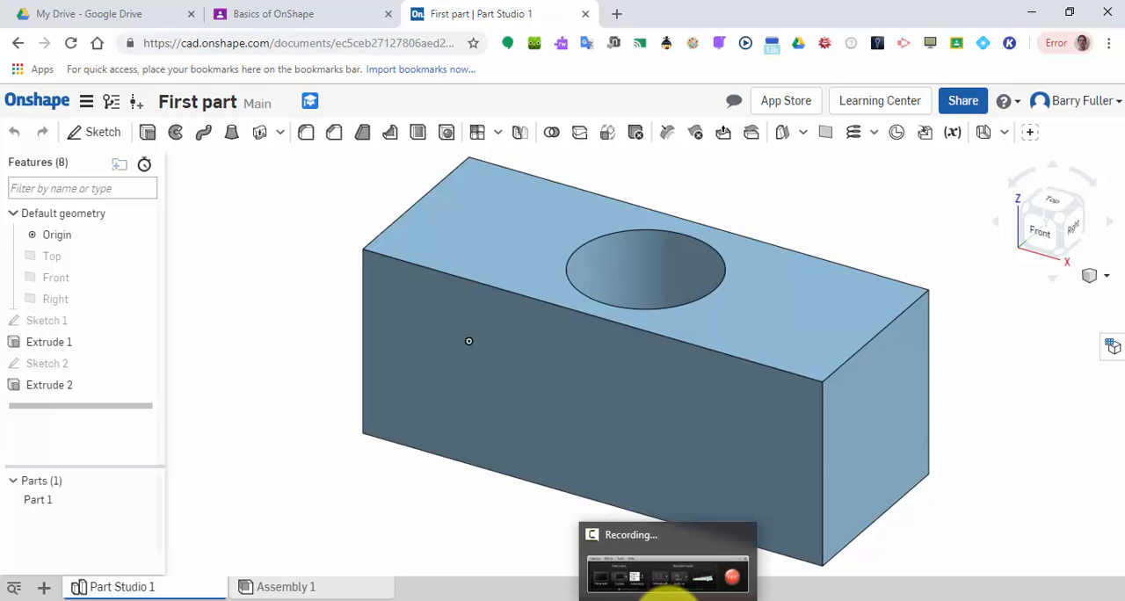